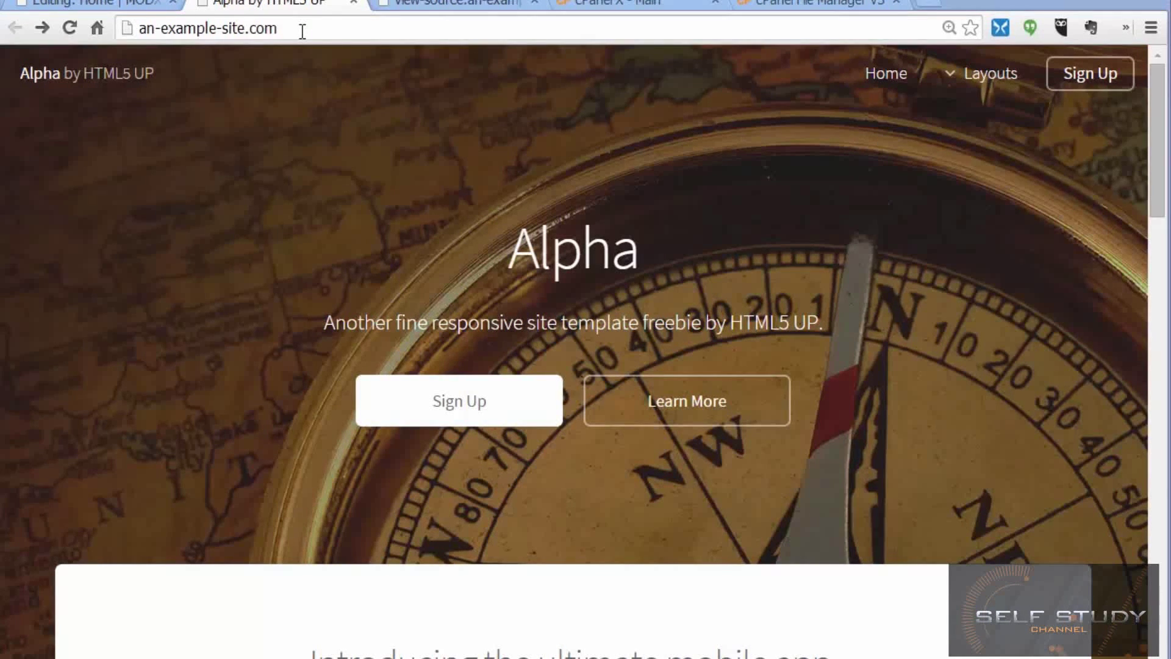
Confirm the Generic layout page returns 404 Not Found, then go back to the MODX Home editor.
drag(301, 30, 138, 31)
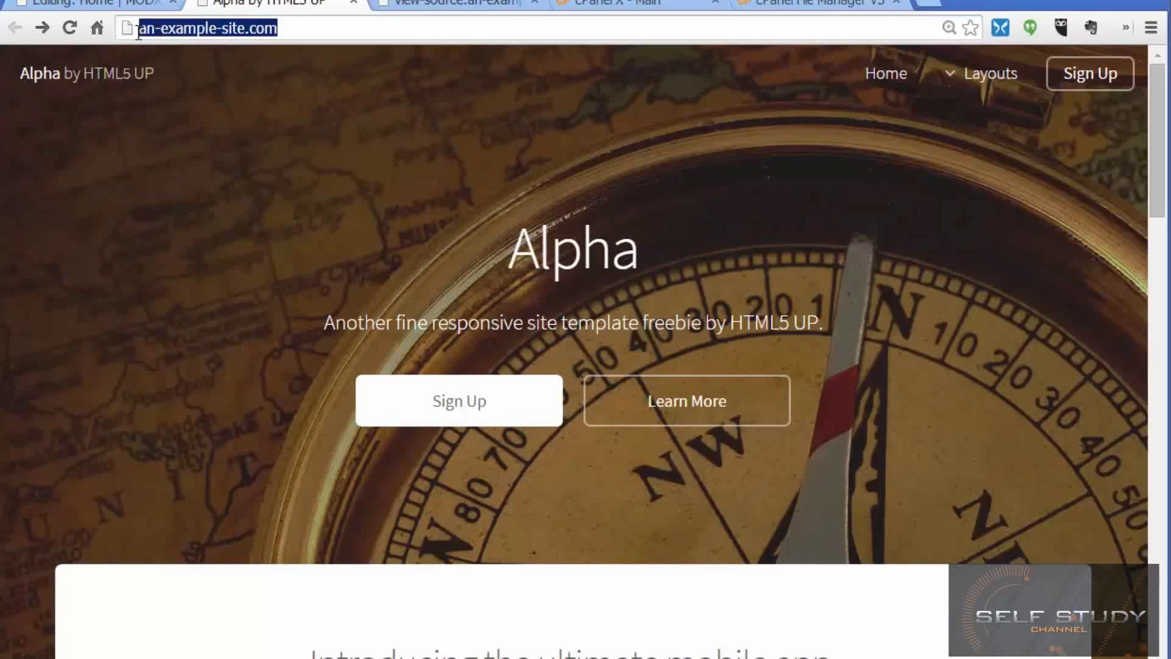
click(293, 27)
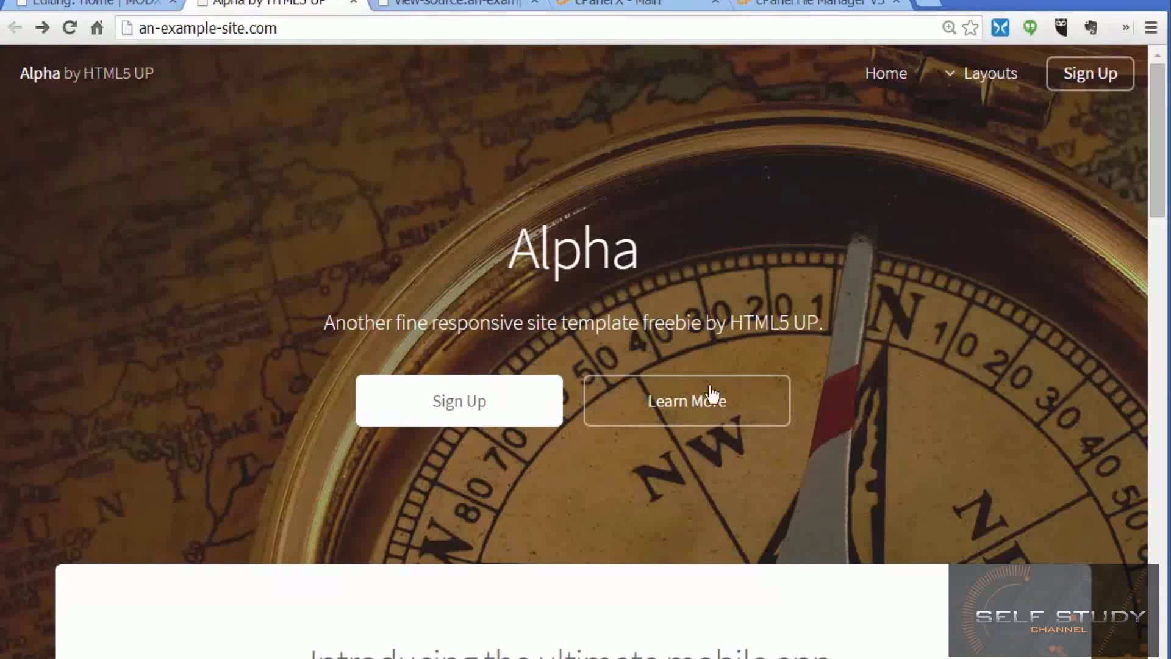
mouse_move(986, 86)
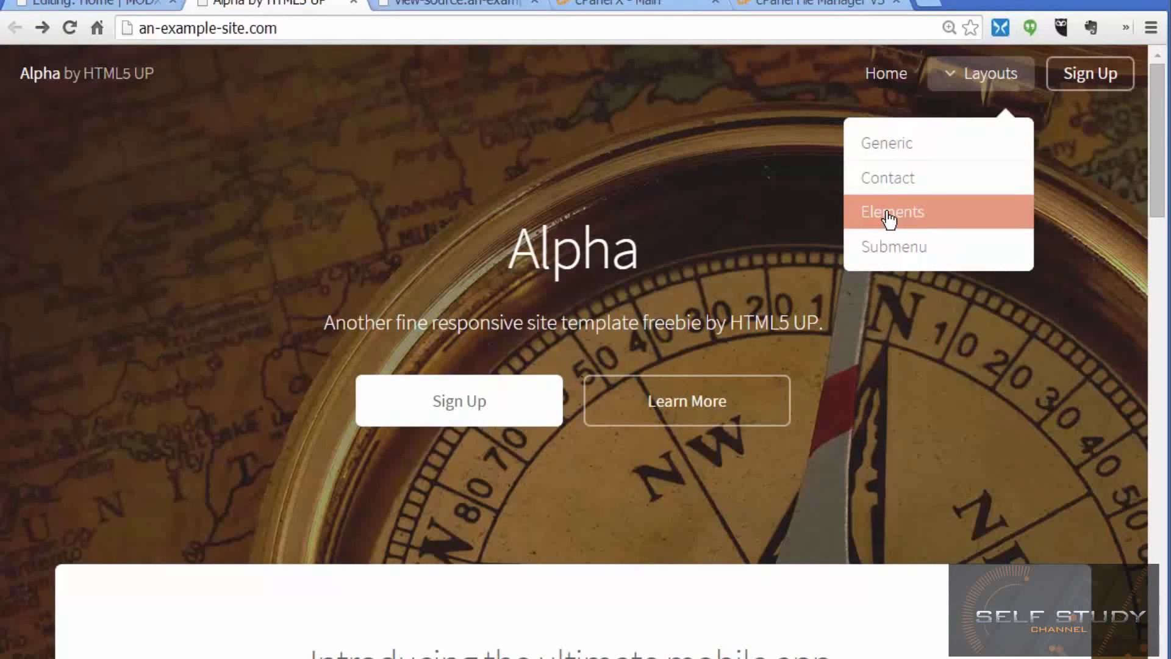
click(898, 145)
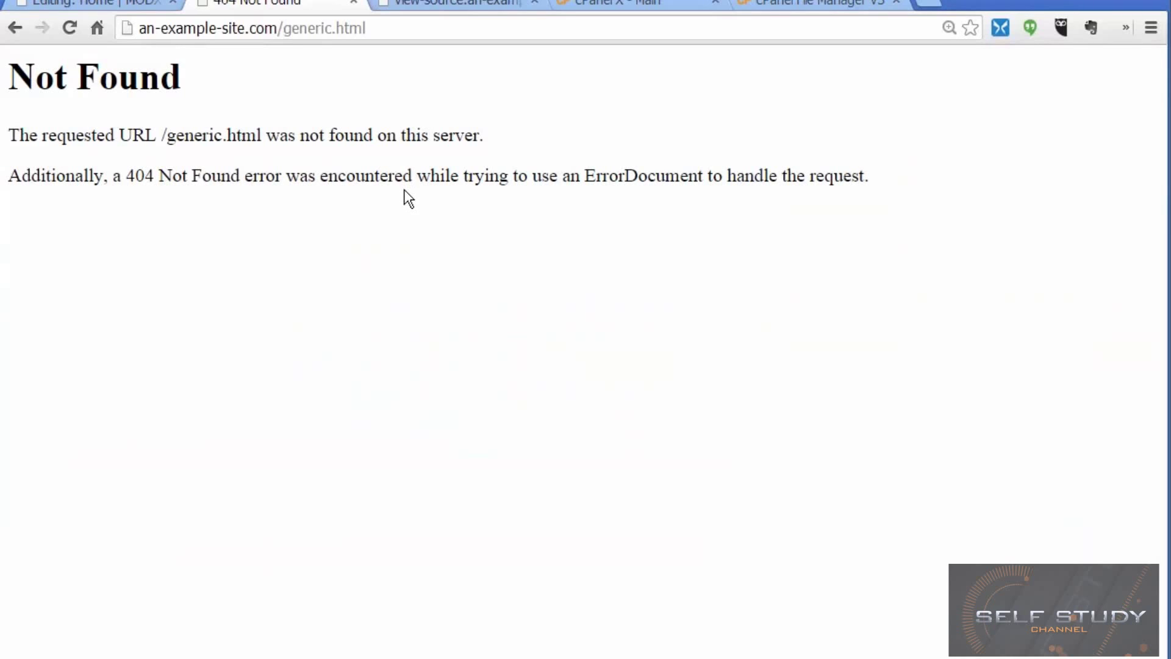
key(alt+Left)
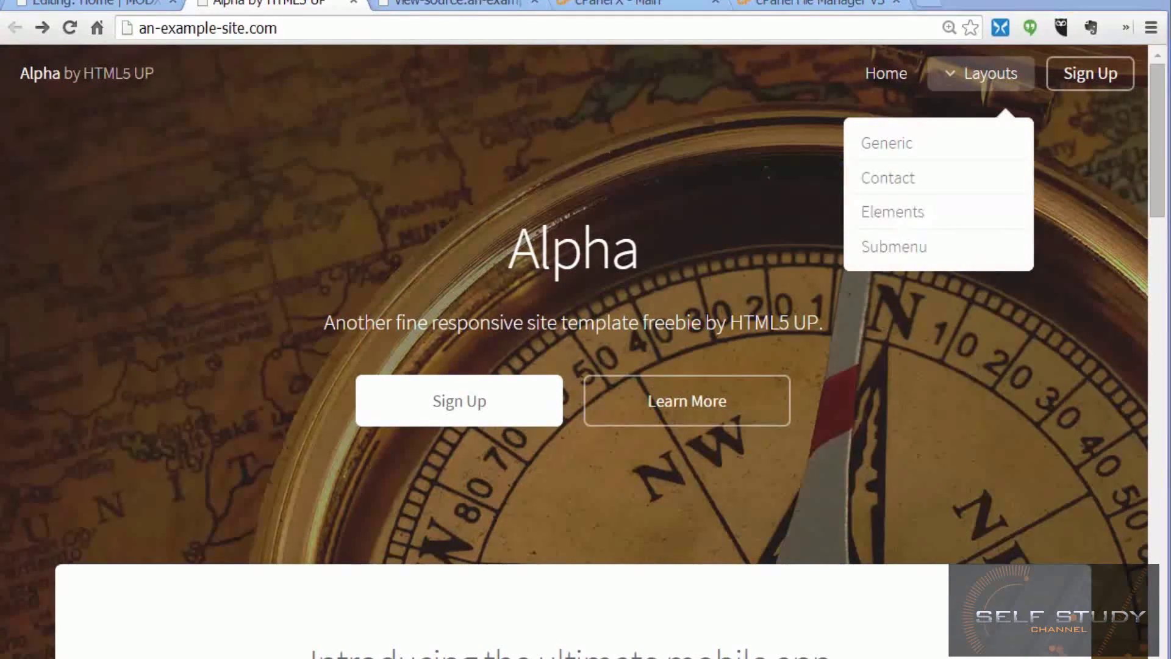
click(127, 4)
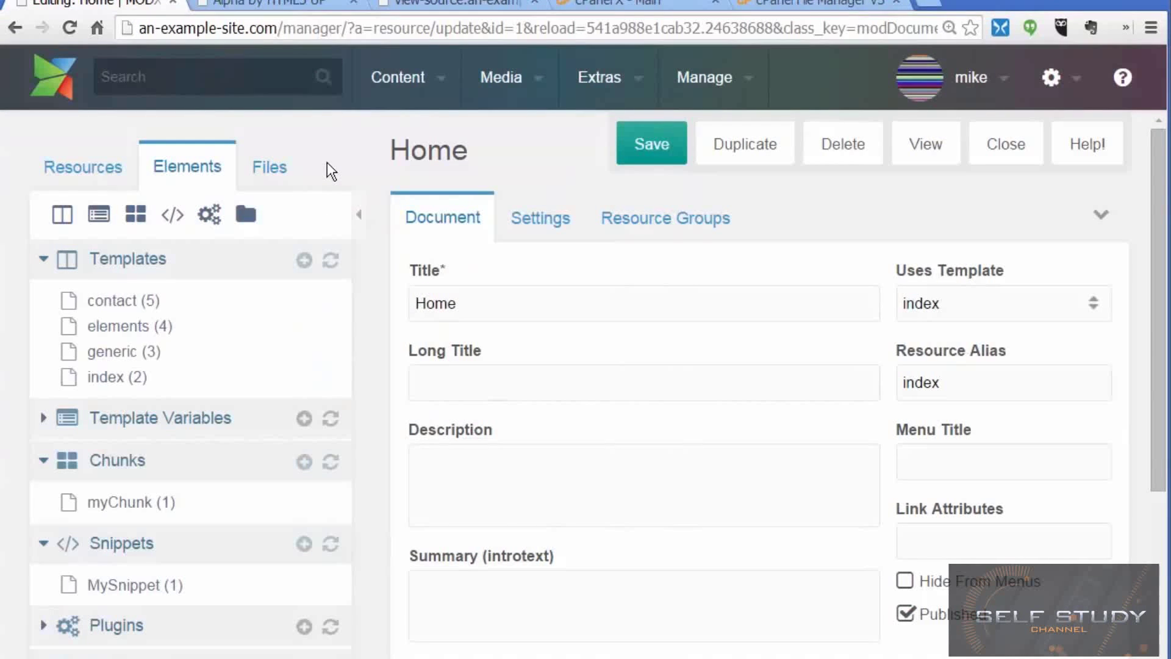
Create a new resource under Website titled 'Generic' and save it.
click(80, 166)
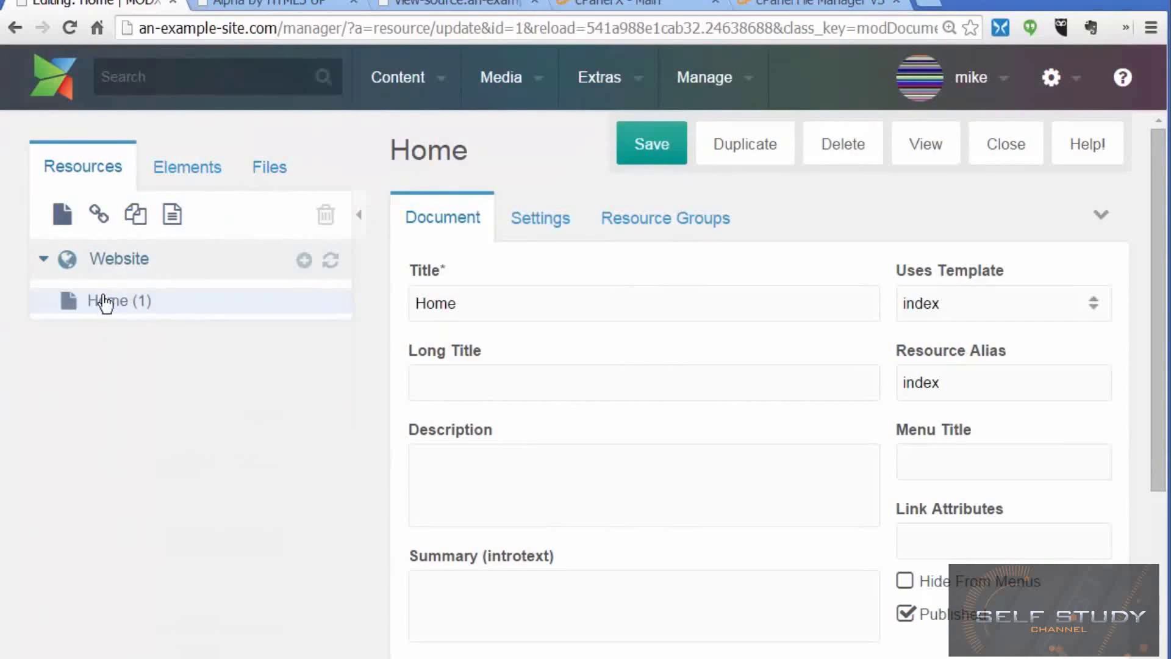
click(303, 260)
click(478, 307)
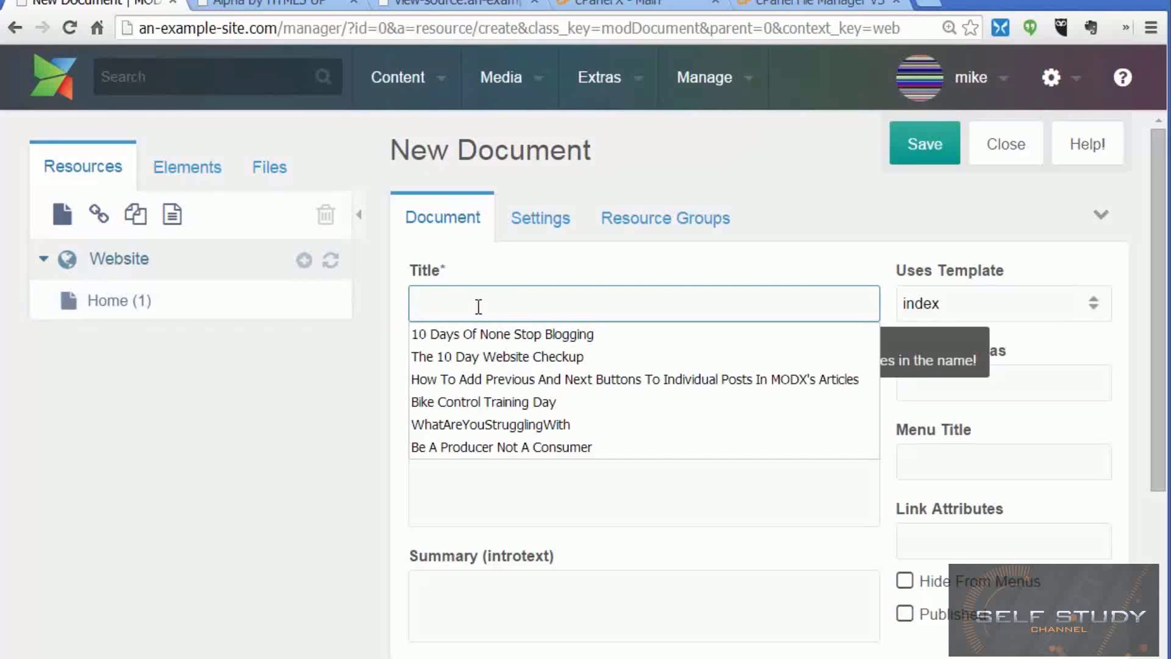
text(Generi)
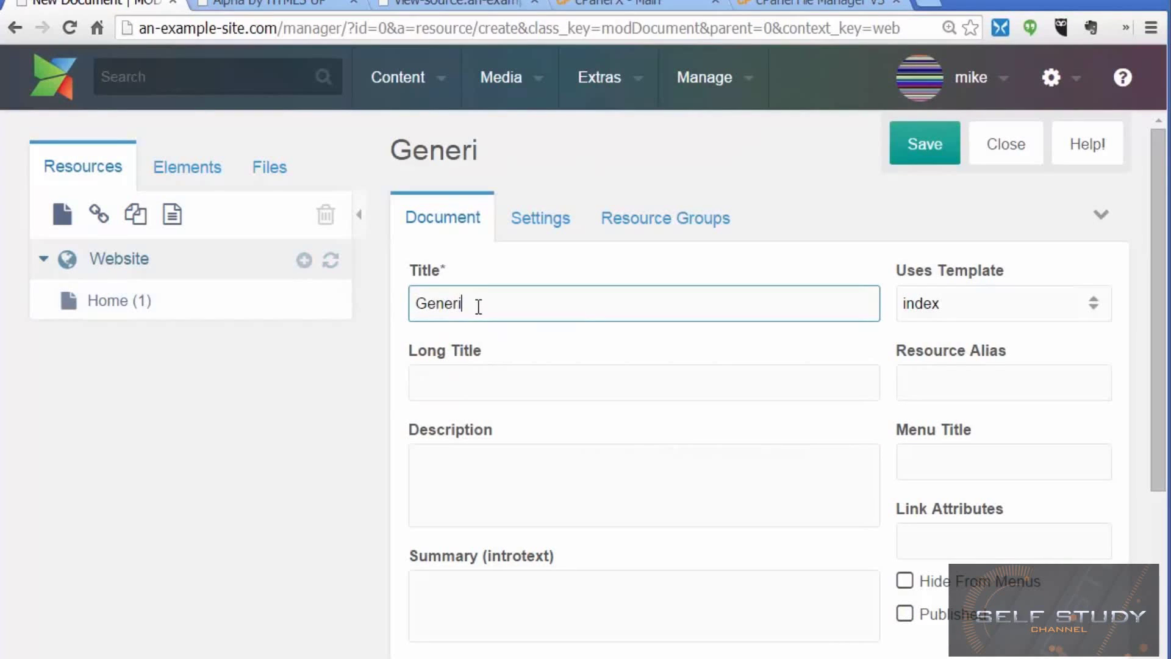
text(c)
click(921, 146)
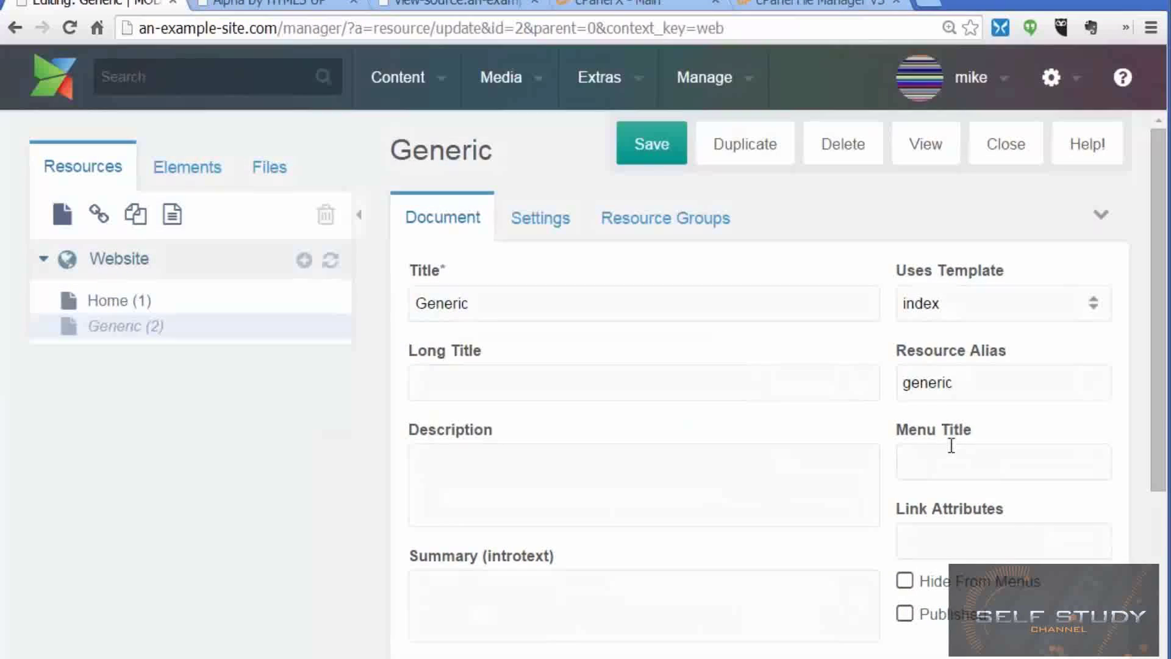
Inspect the new resource's alias field, which reads 'generic'.
mouse_move(968, 383)
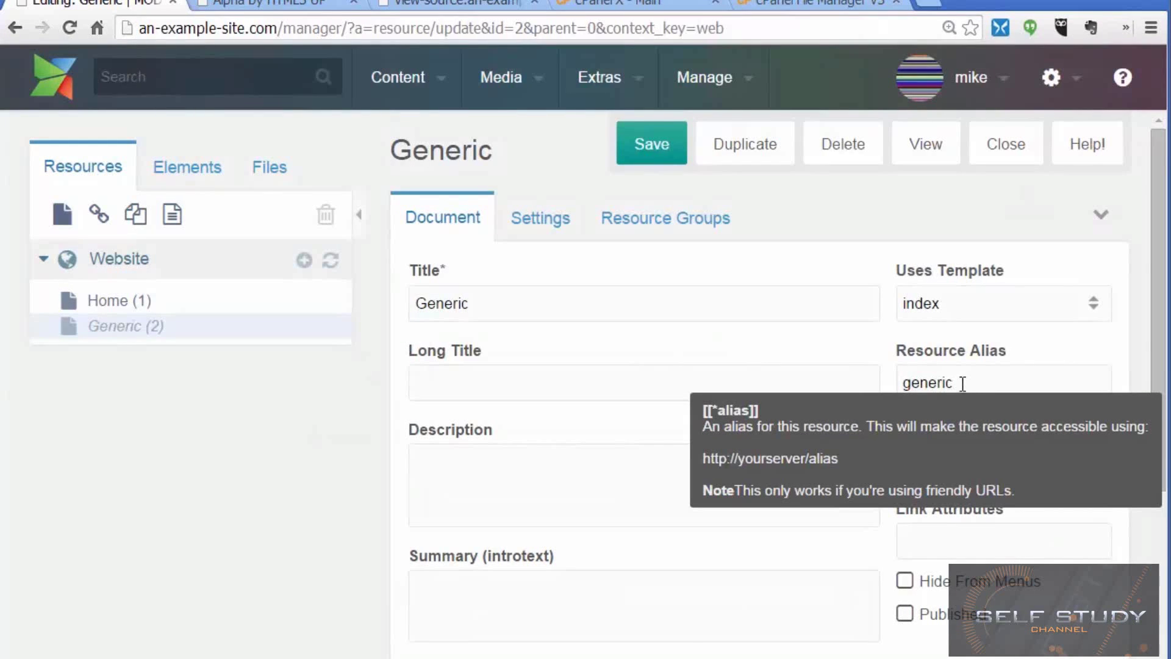
click(961, 382)
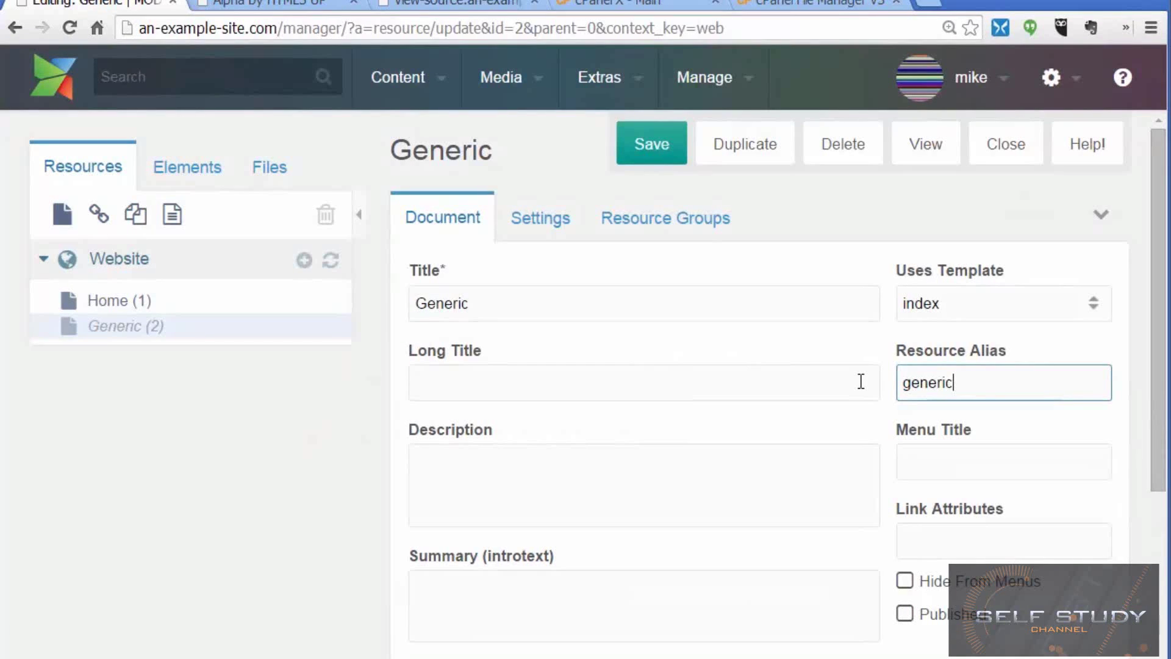
drag(953, 382, 907, 383)
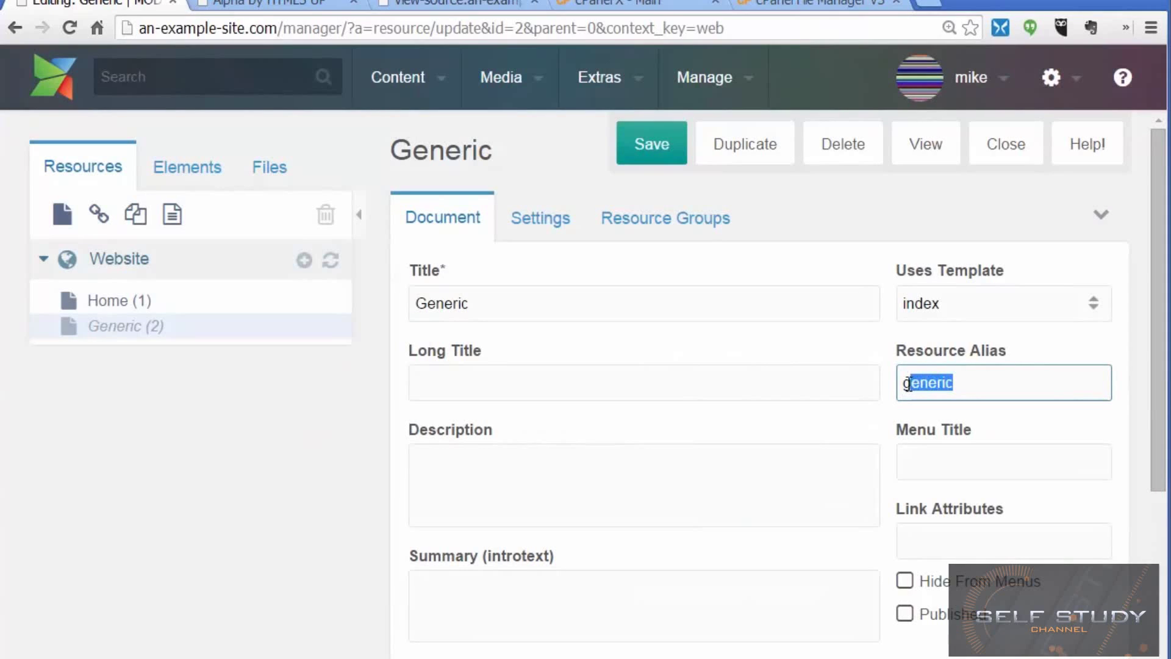
mouse_move(912, 376)
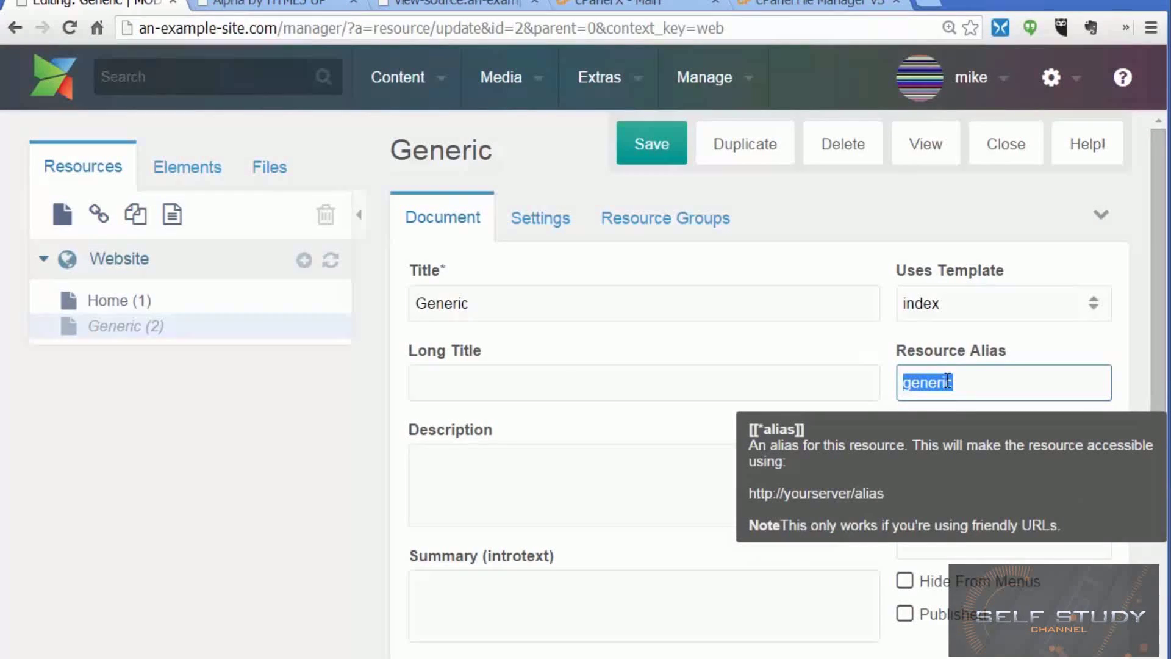
Review the Alpha site address and the Generic resource's Settings tab.
click(327, 8)
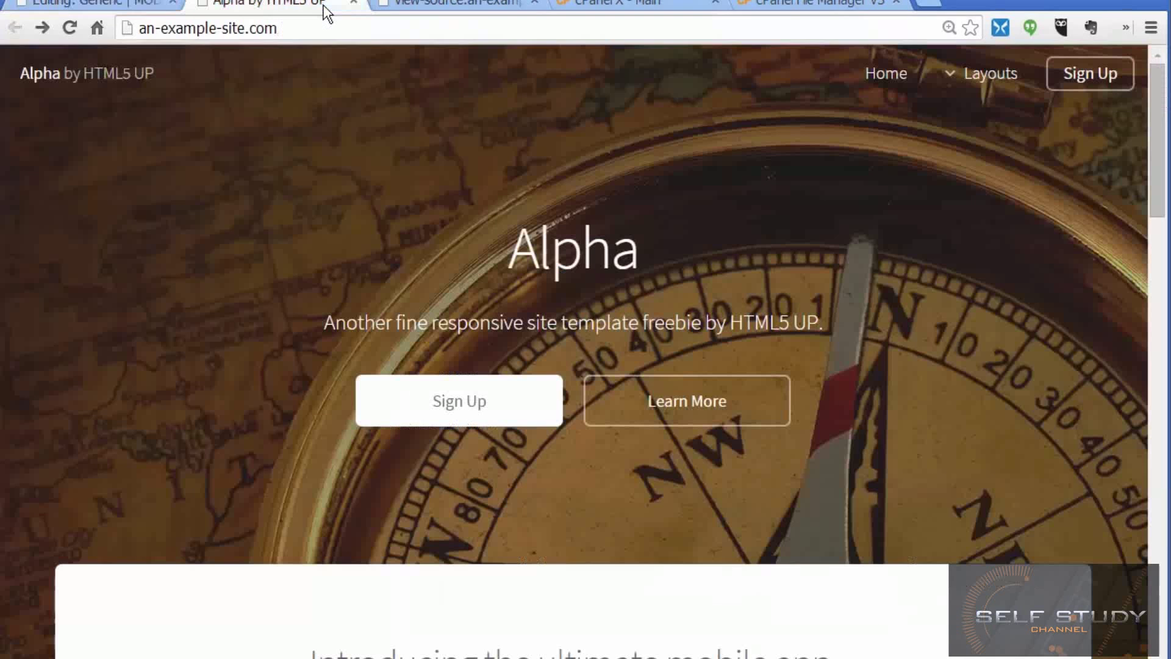
drag(304, 27, 129, 25)
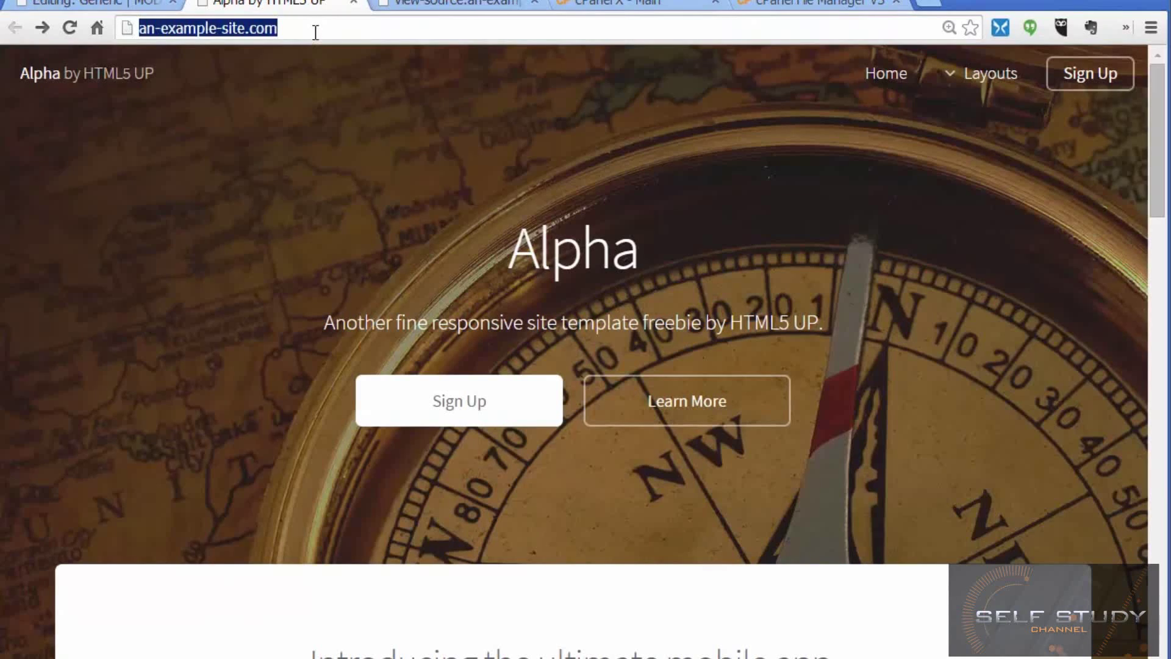
click(295, 28)
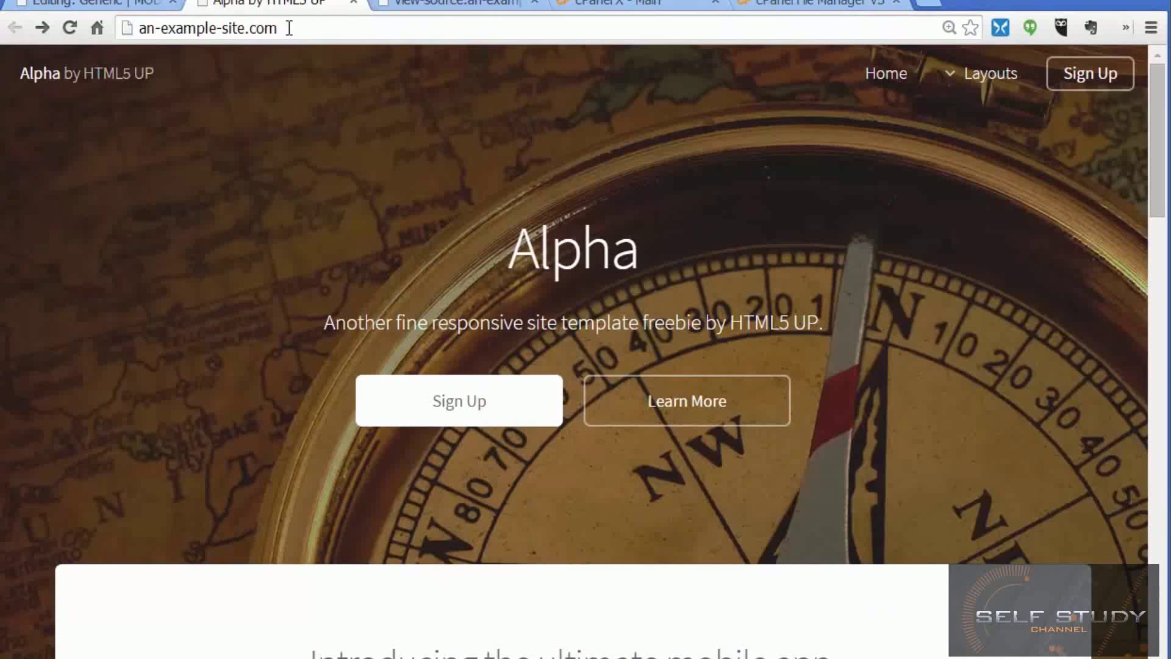
click(110, 4)
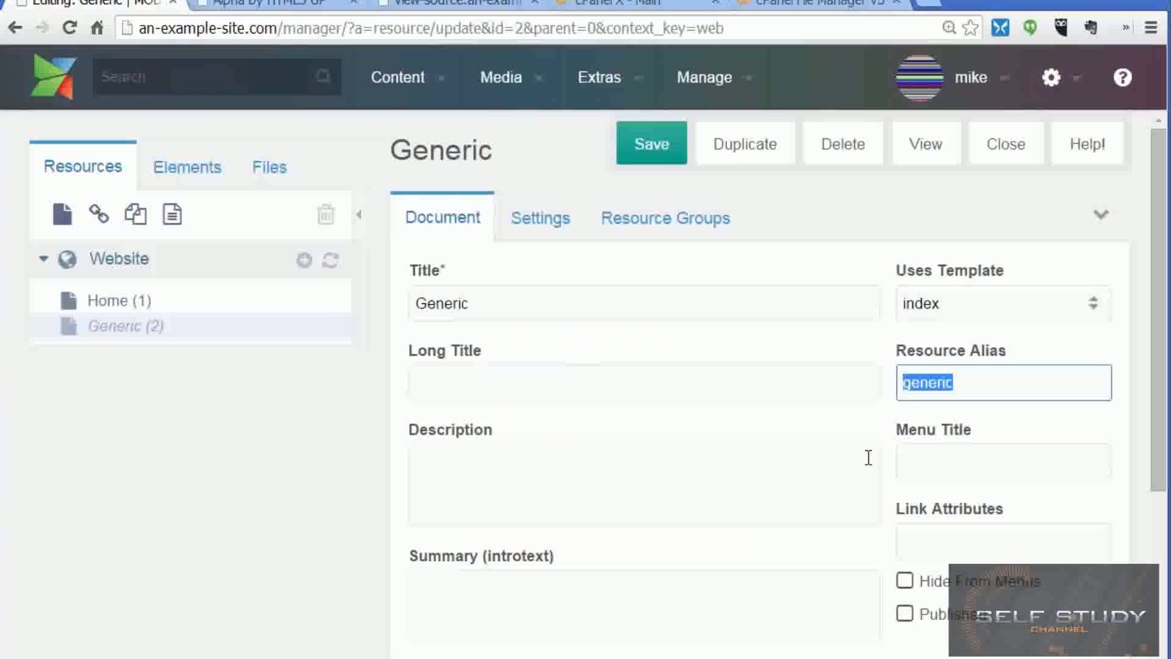
click(962, 383)
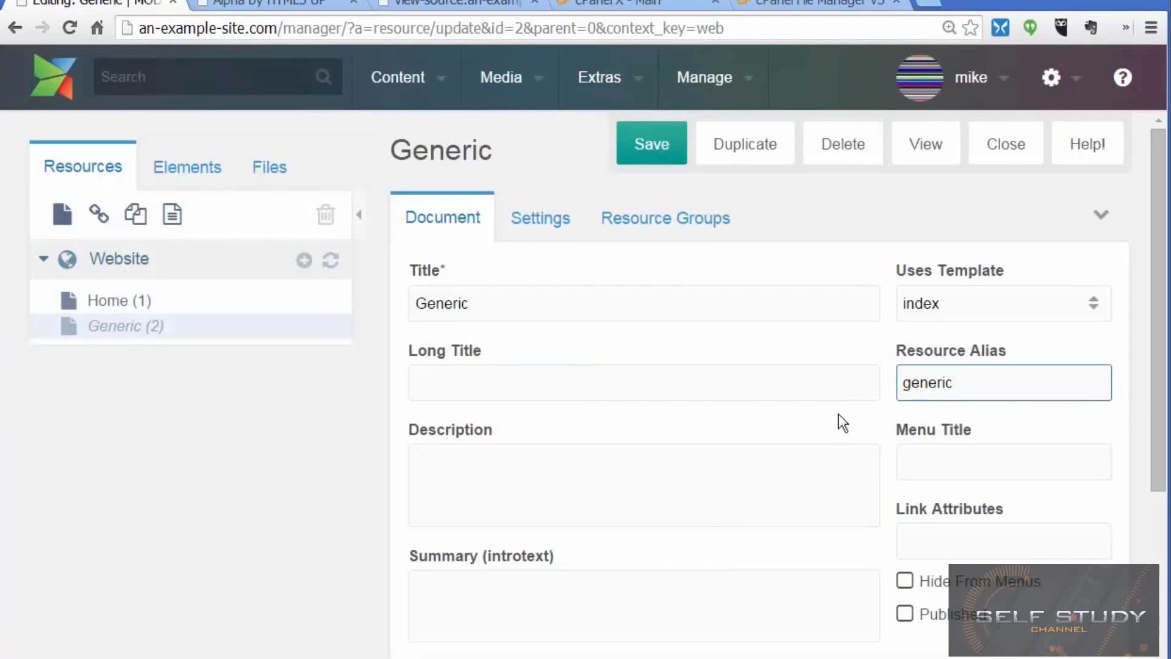
click(548, 229)
mouse_move(433, 470)
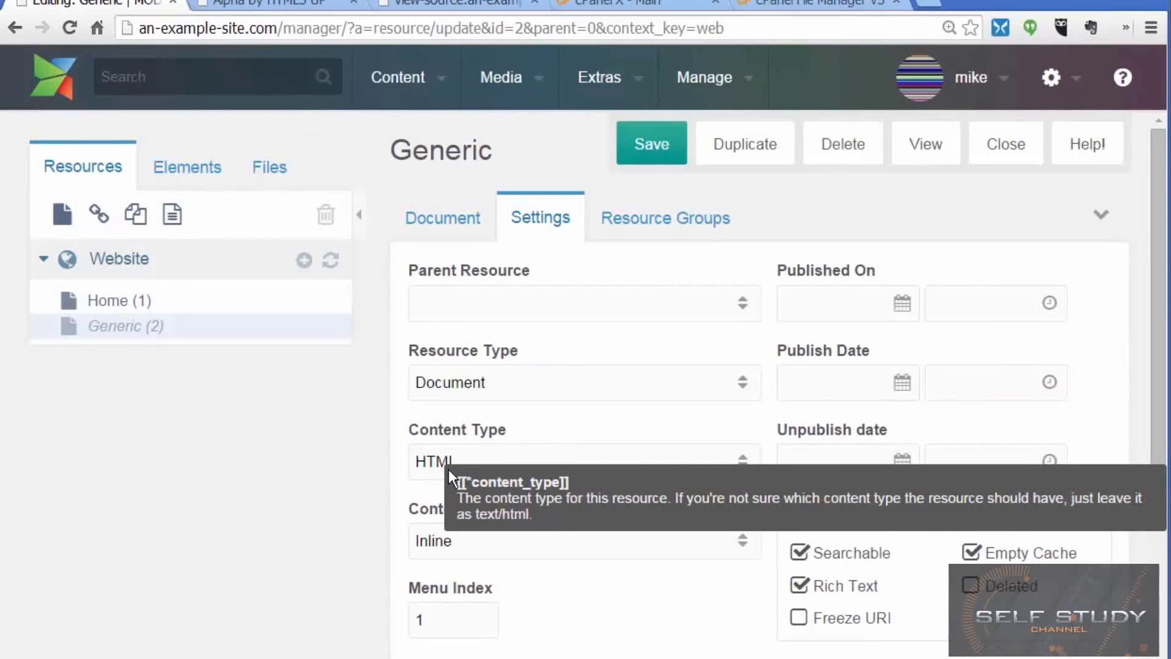
click(455, 226)
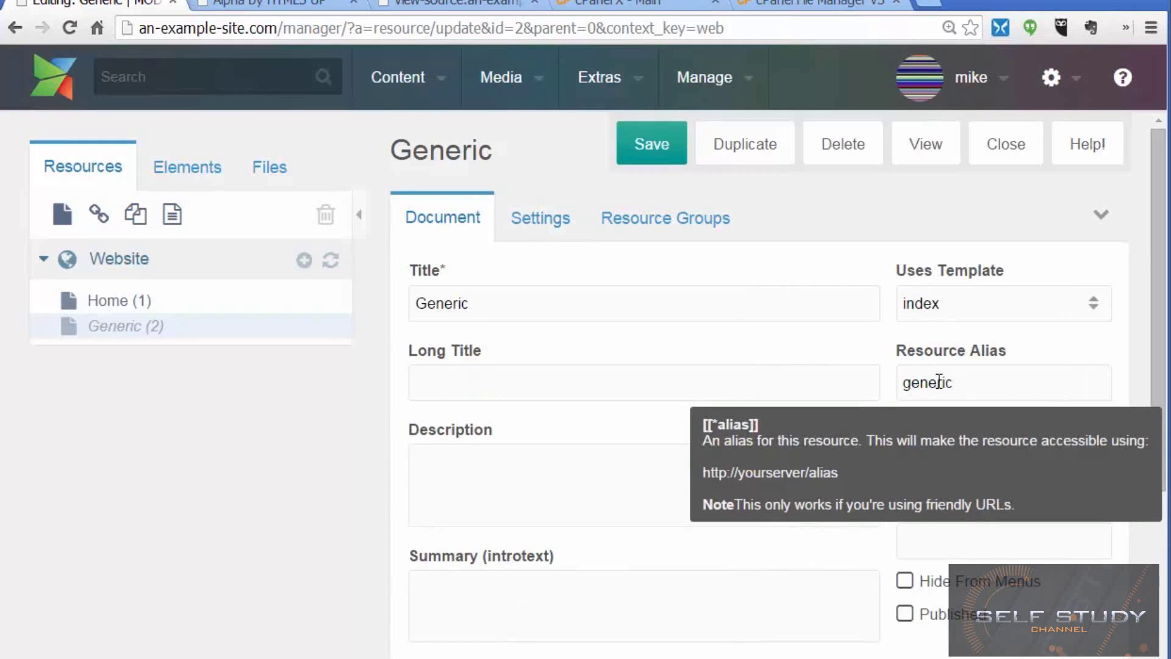
Save the Generic resource, mark it Published, and view it at index.php?id=2.
mouse_move(933, 375)
click(268, 6)
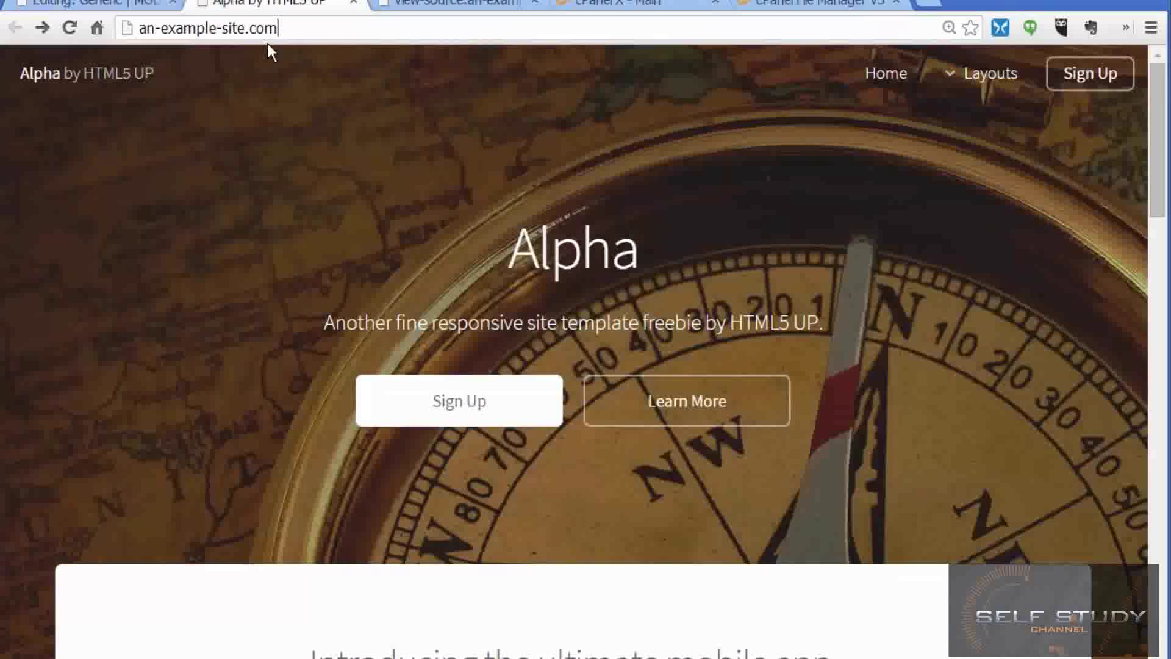
click(109, 7)
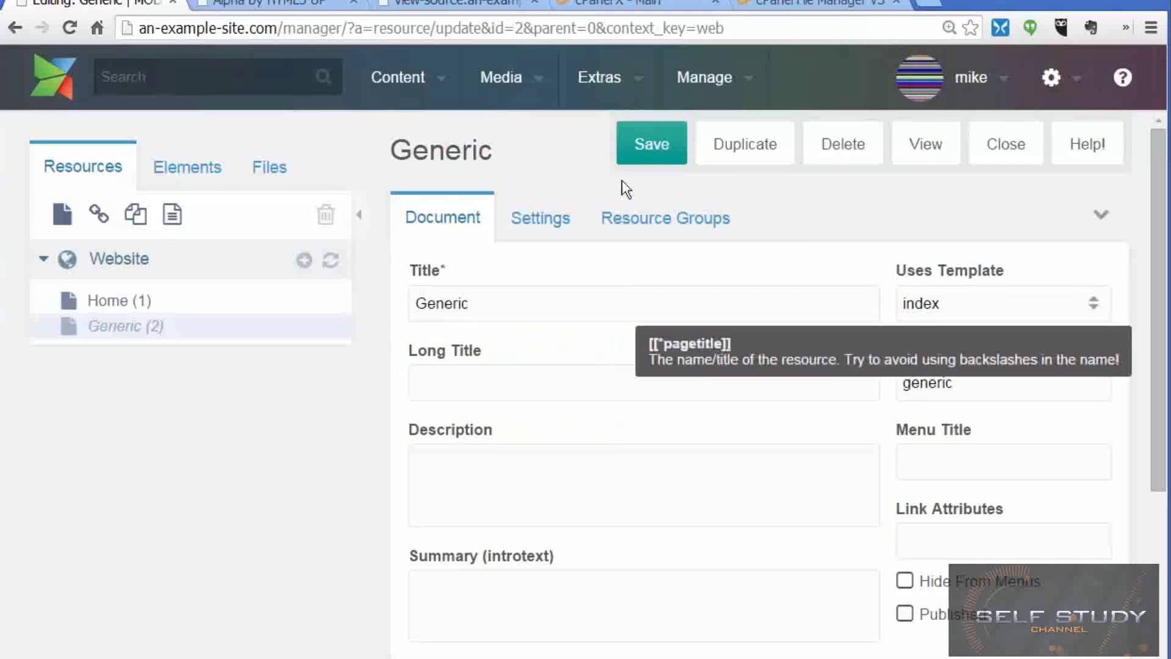
click(650, 144)
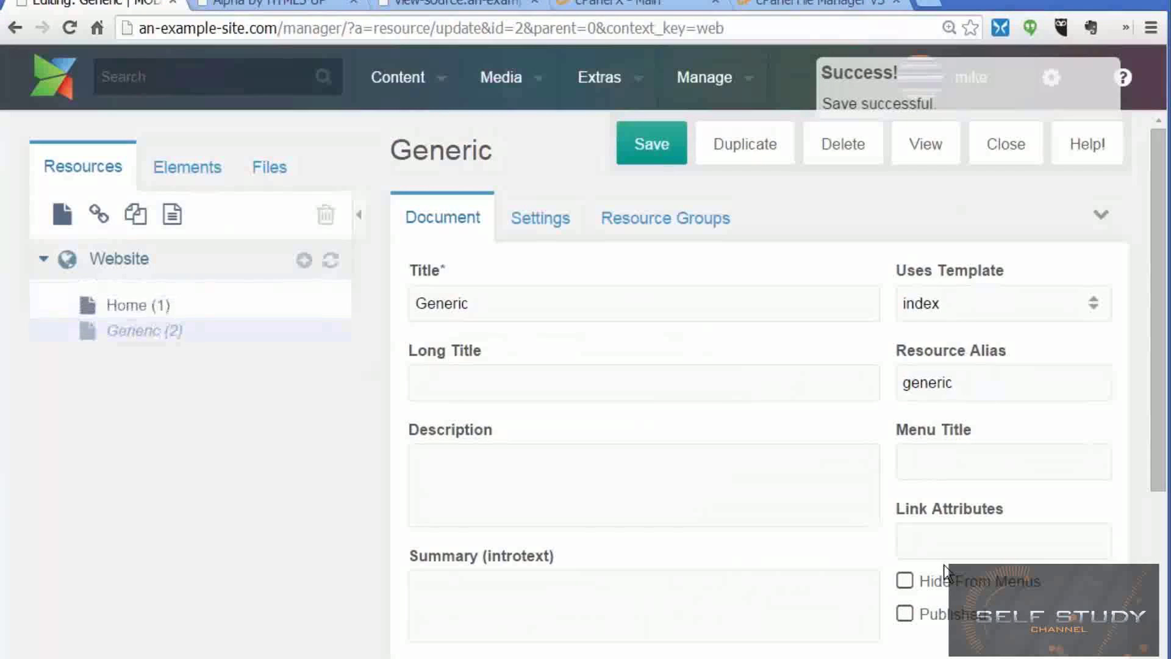
click(907, 616)
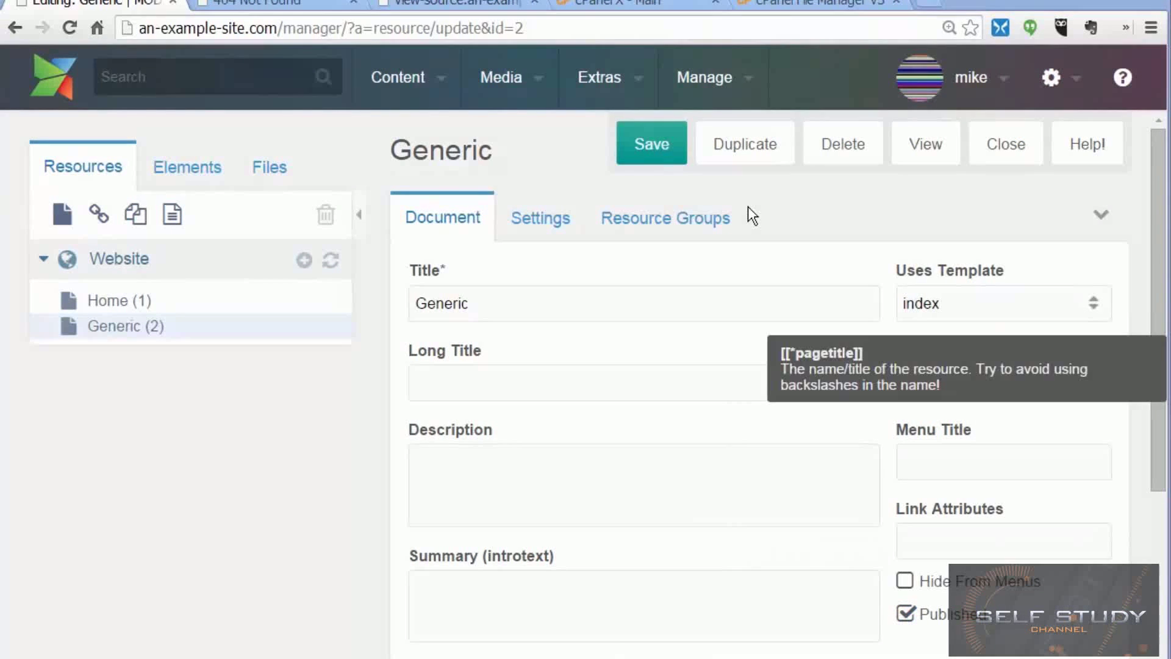
click(925, 147)
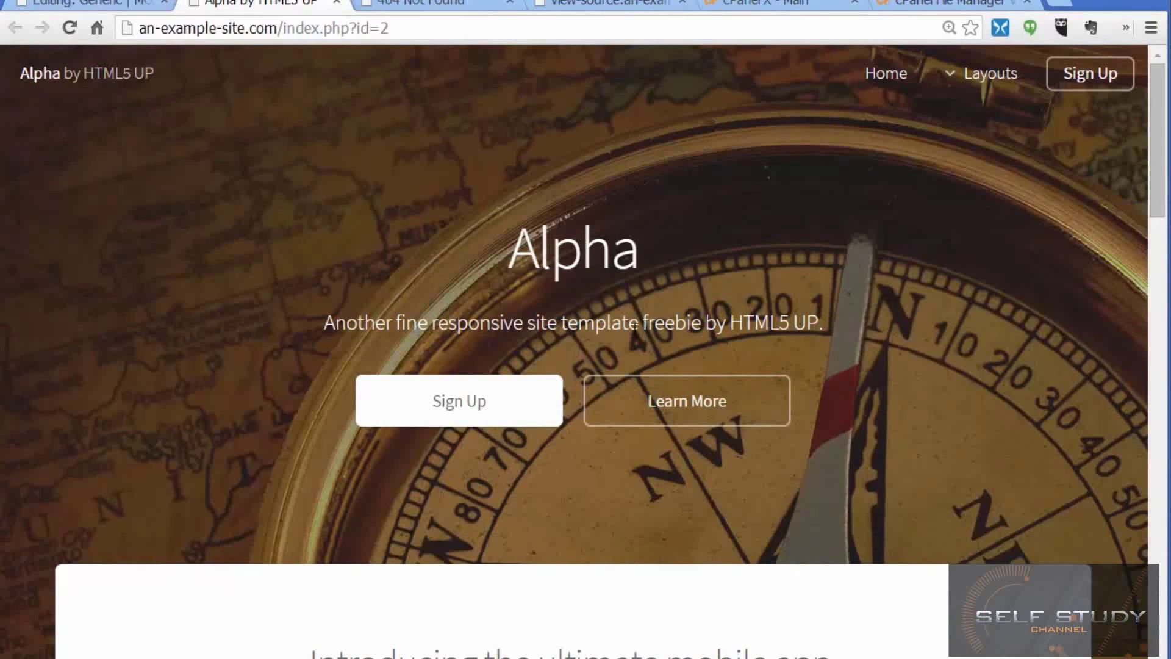
Point out index.php?id=2 in the address bar, then close the Alpha site preview.
drag(417, 27, 286, 33)
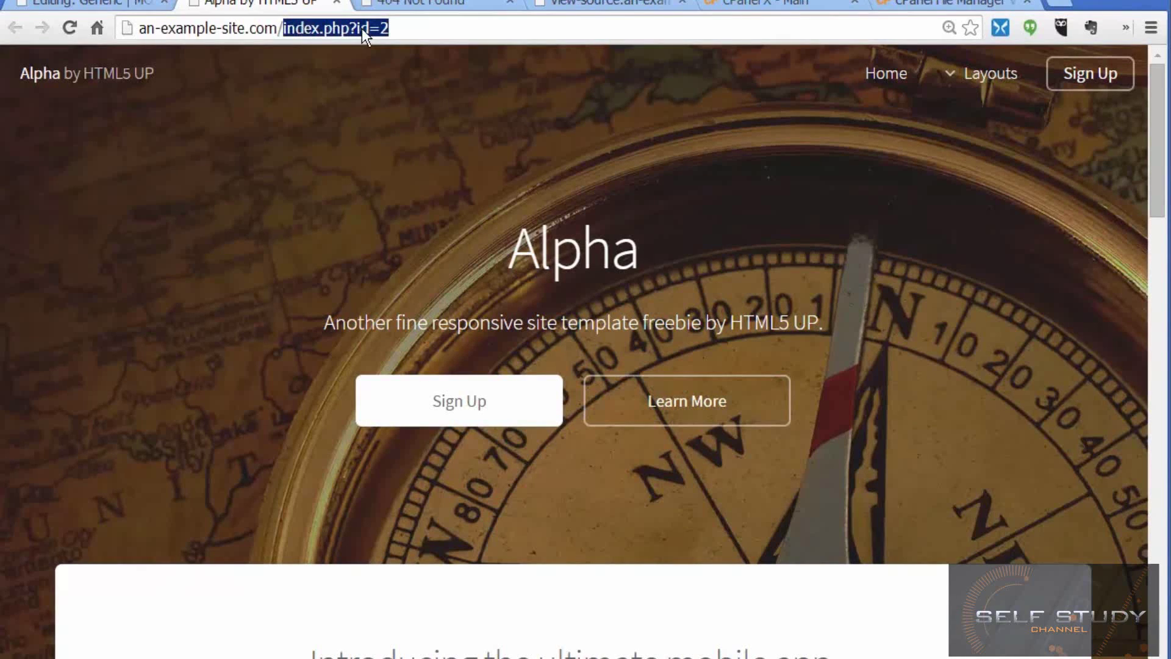
click(412, 28)
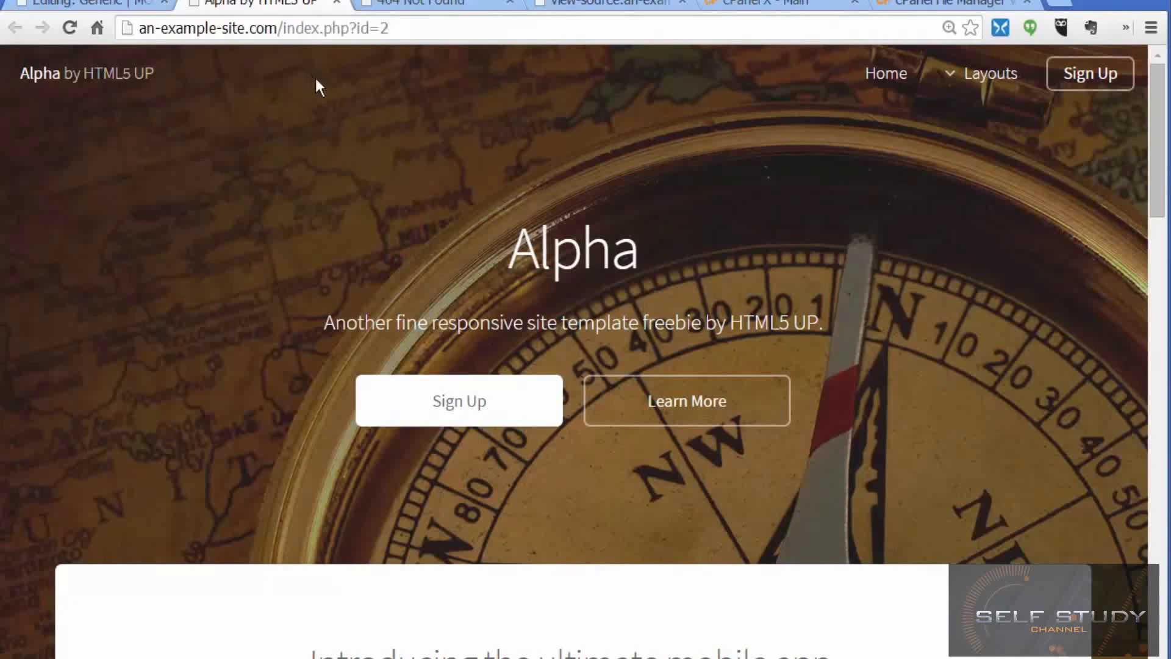
click(335, 3)
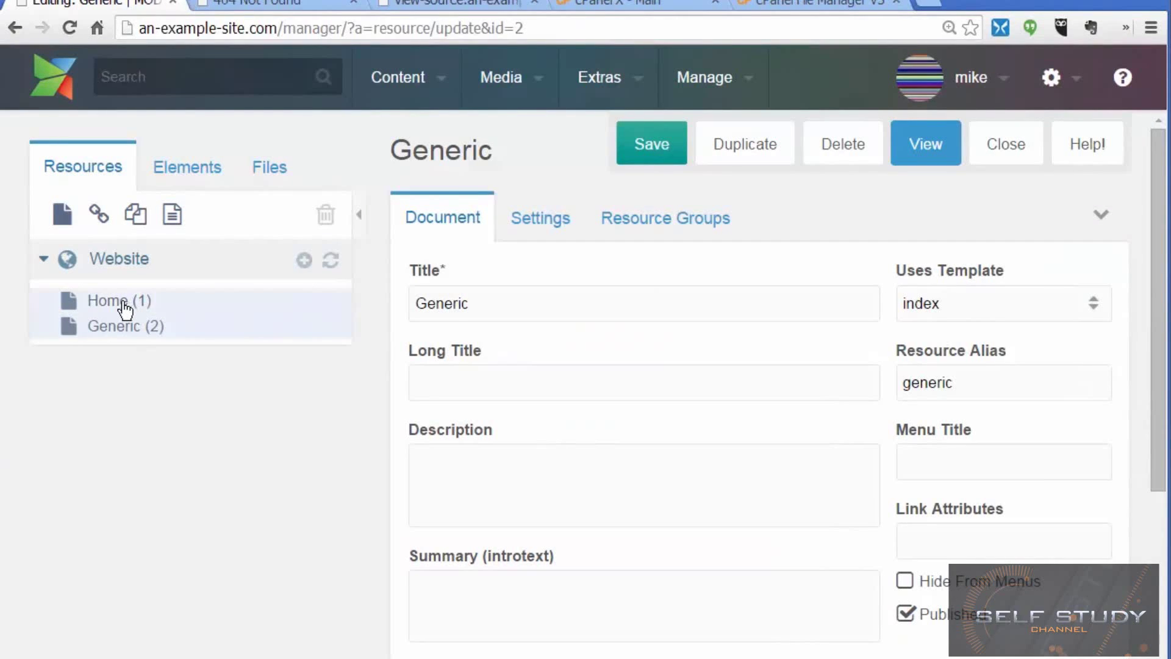
Switch the Generic resource's template from index to generic, accept the warning, and save.
click(105, 308)
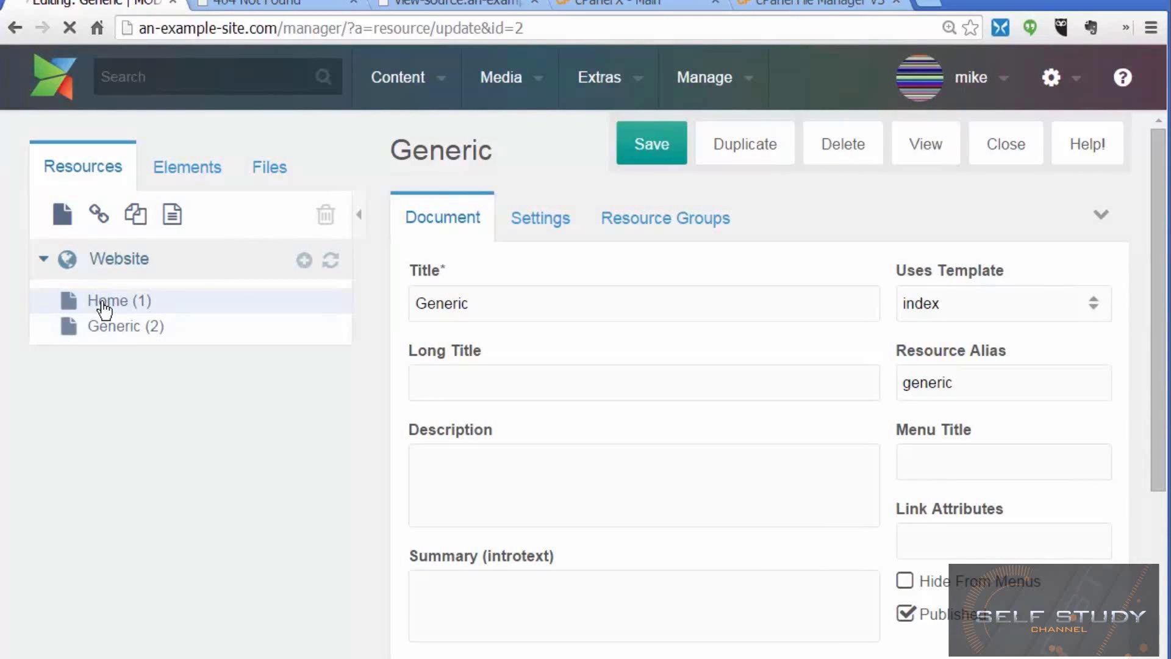
click(112, 326)
click(1092, 303)
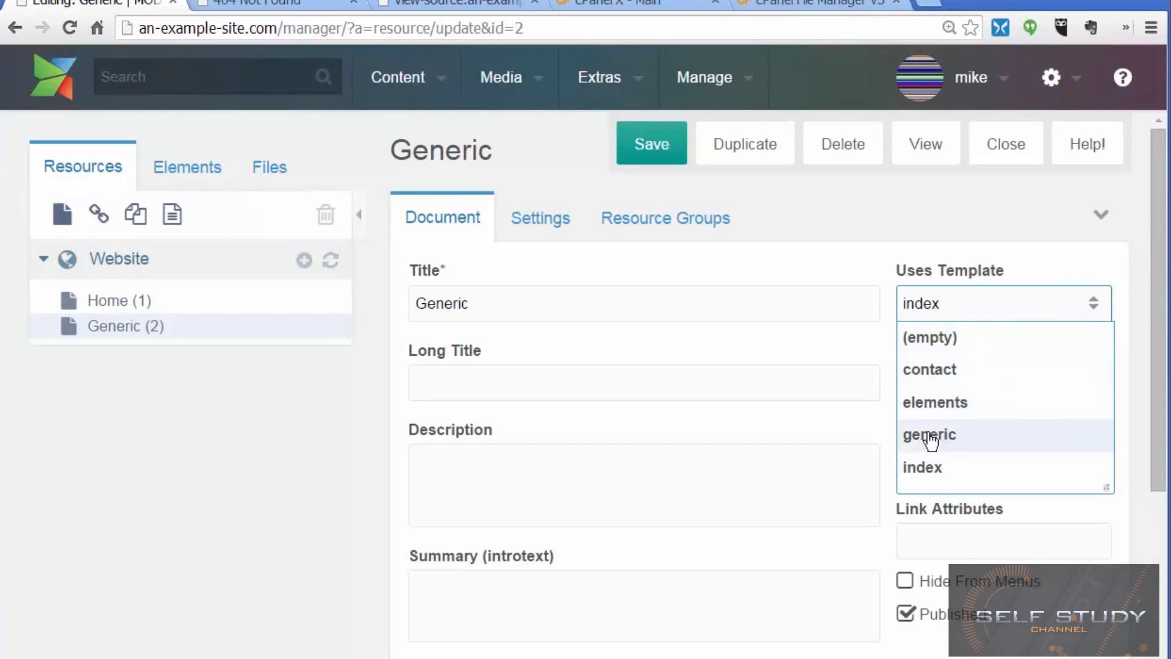
click(926, 435)
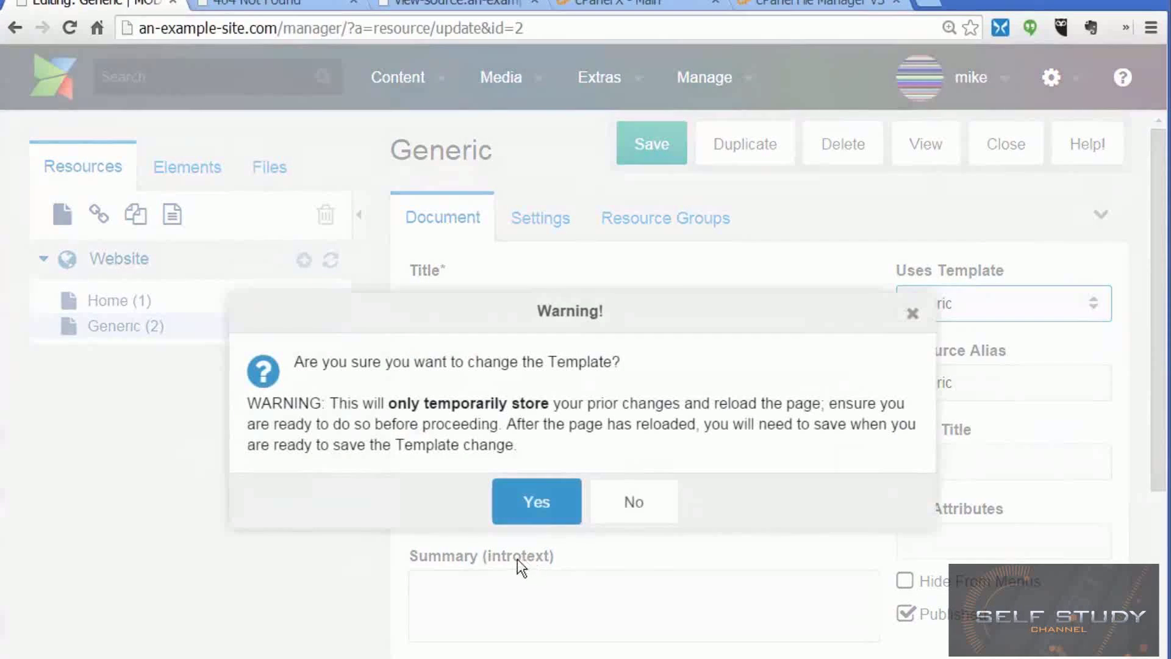
click(528, 506)
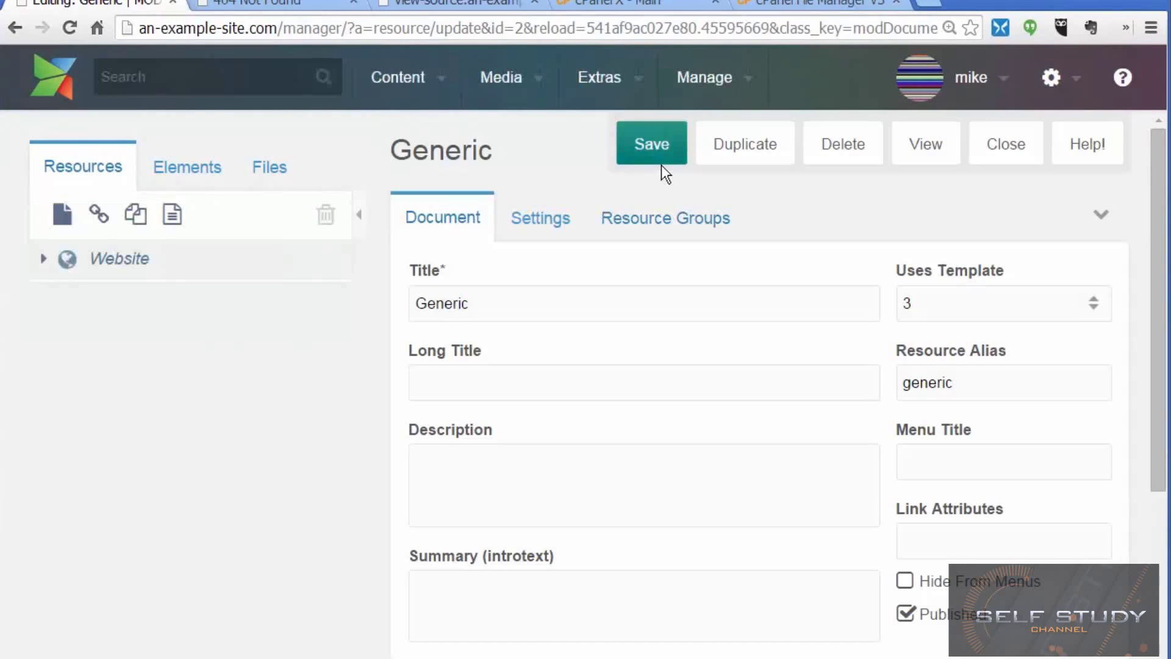
click(661, 149)
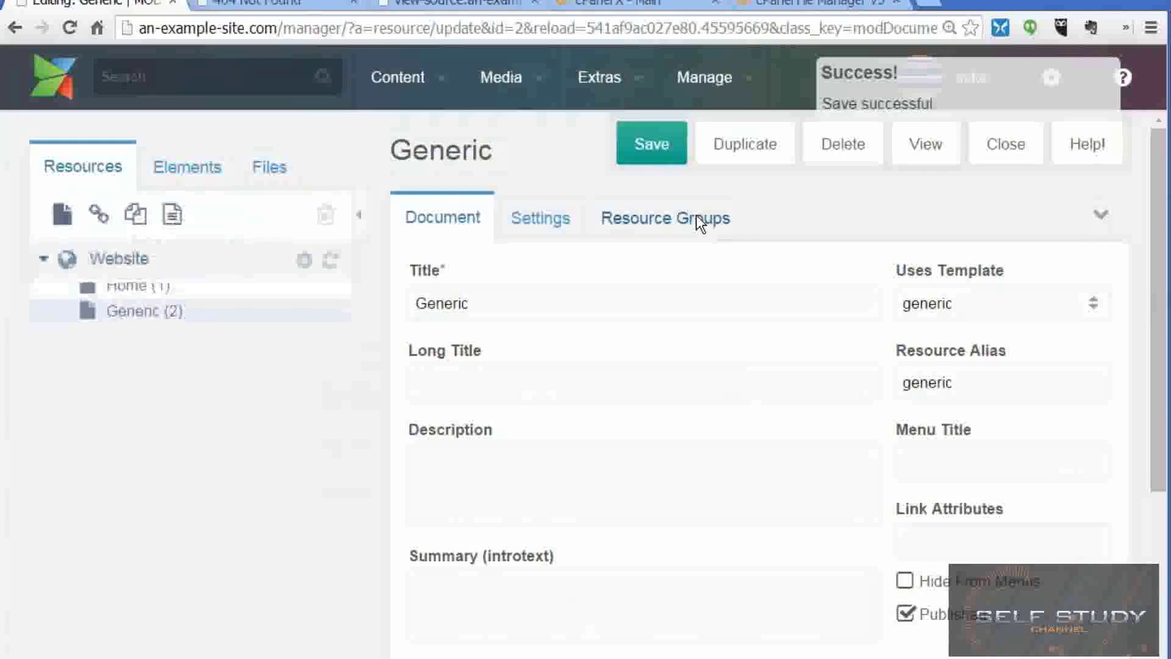
View the Generic page at index.php?id=2 in its generic layout, then return to the editor.
click(928, 150)
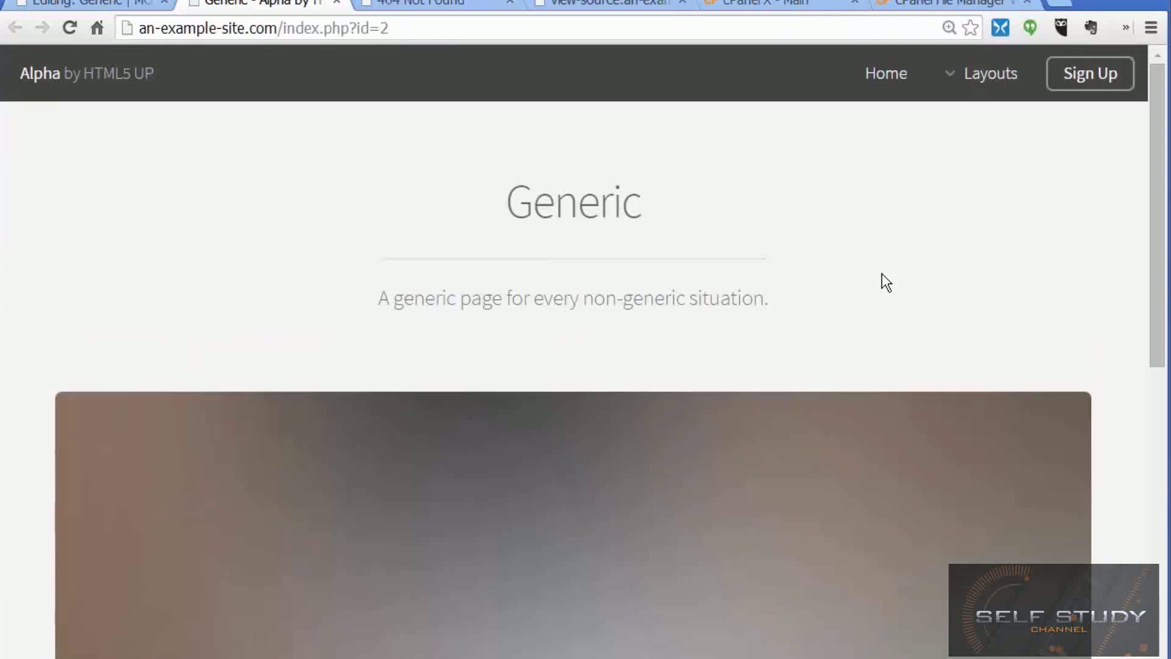
scroll(700, 412, down, 10)
scroll(700, 412, up, 10)
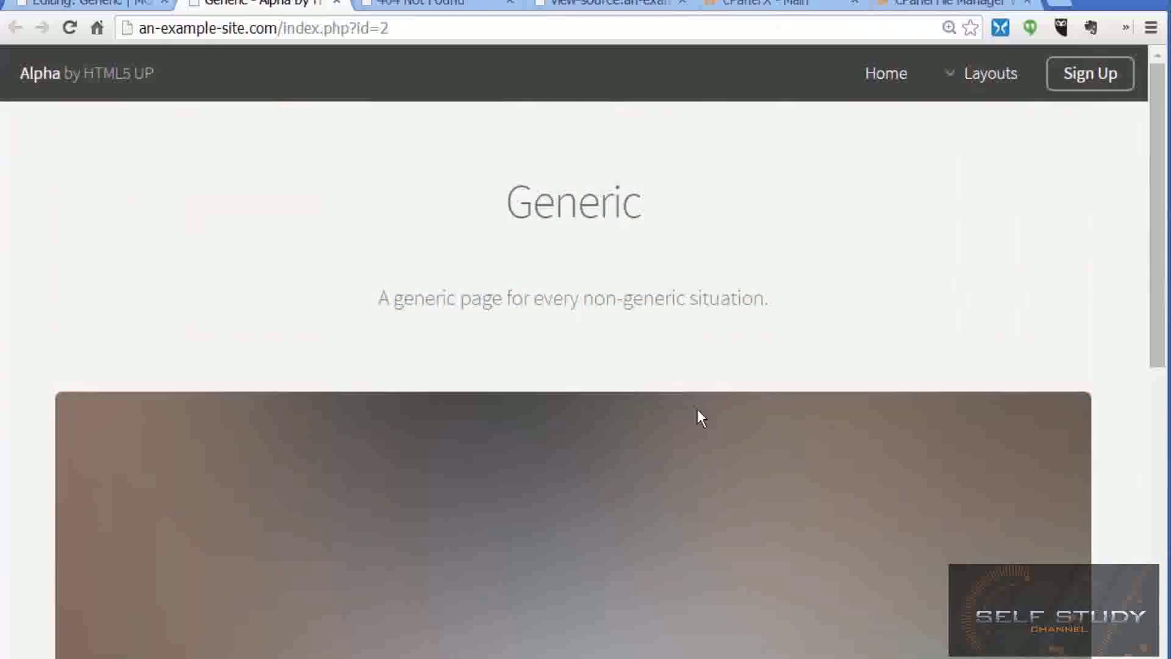
scroll(699, 413, down, 15)
scroll(699, 418, up, 15)
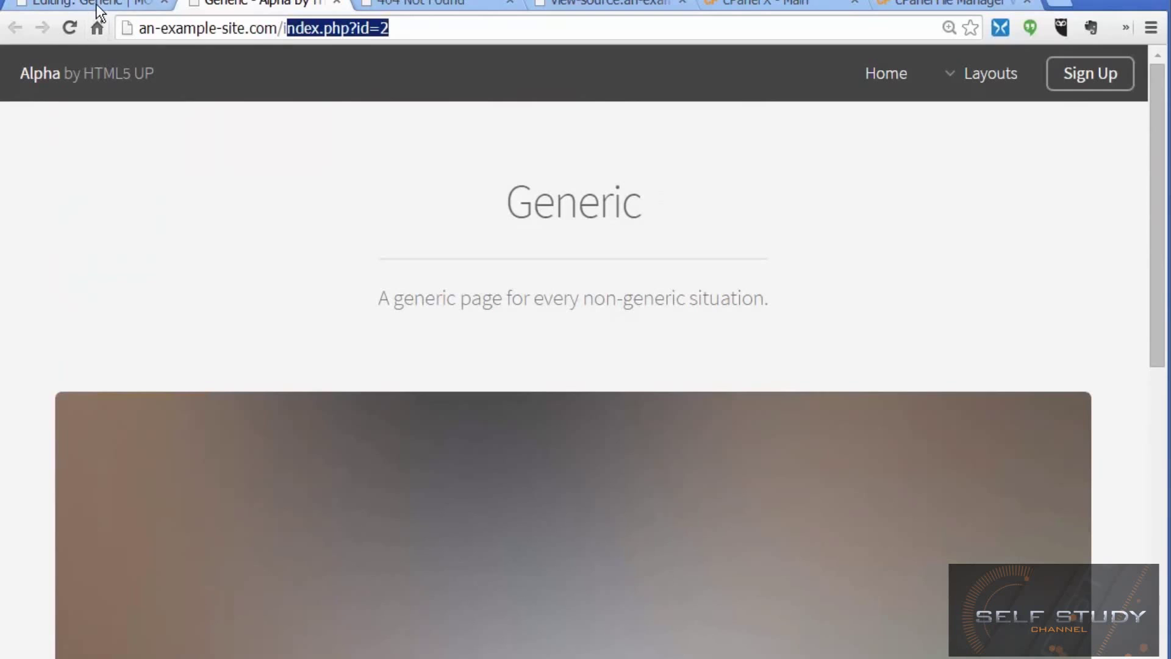
click(96, 4)
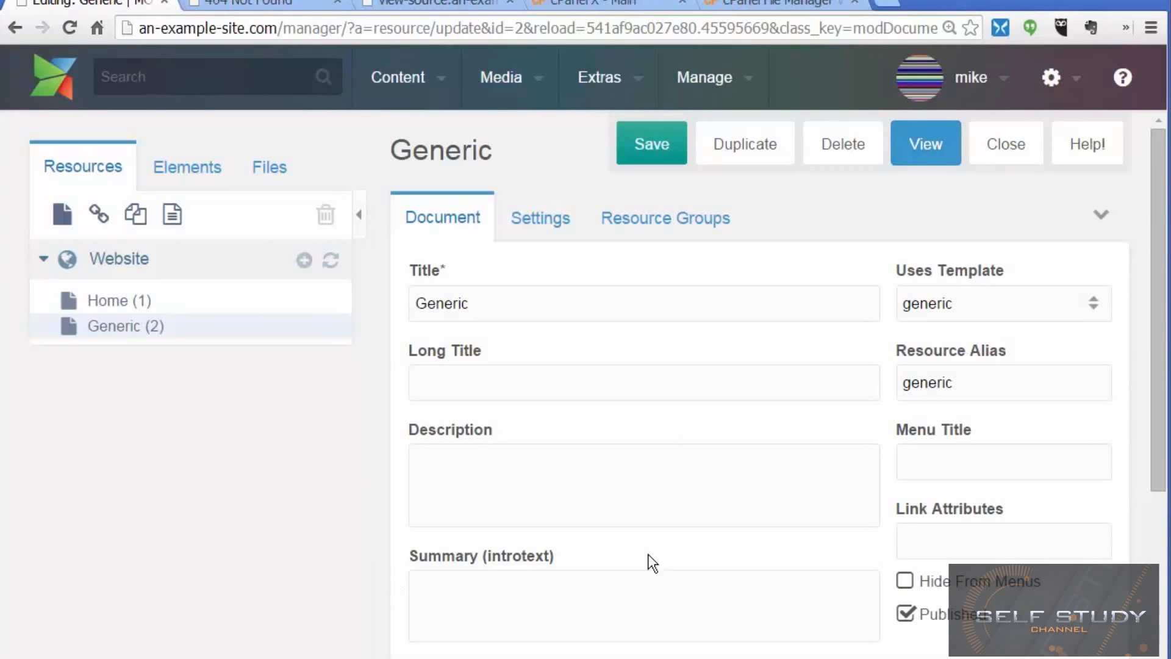
Open System Settings, collapse the resource tree, and filter by the Friendly URL area.
mouse_move(937, 607)
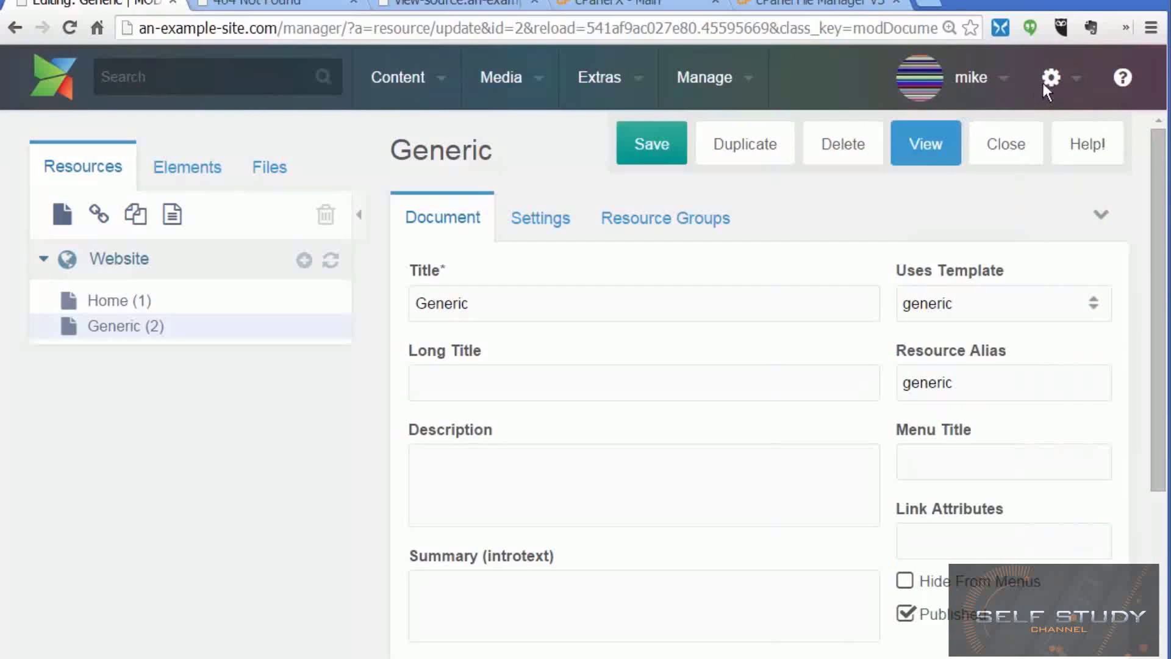
mouse_move(1044, 85)
click(1040, 139)
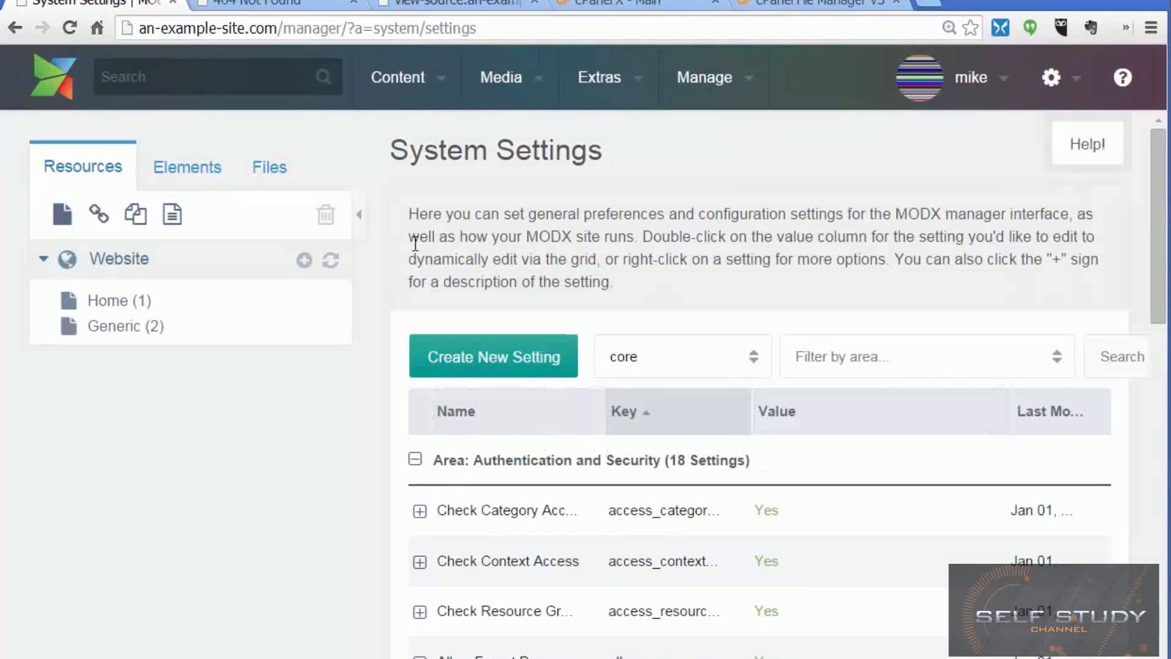
click(359, 214)
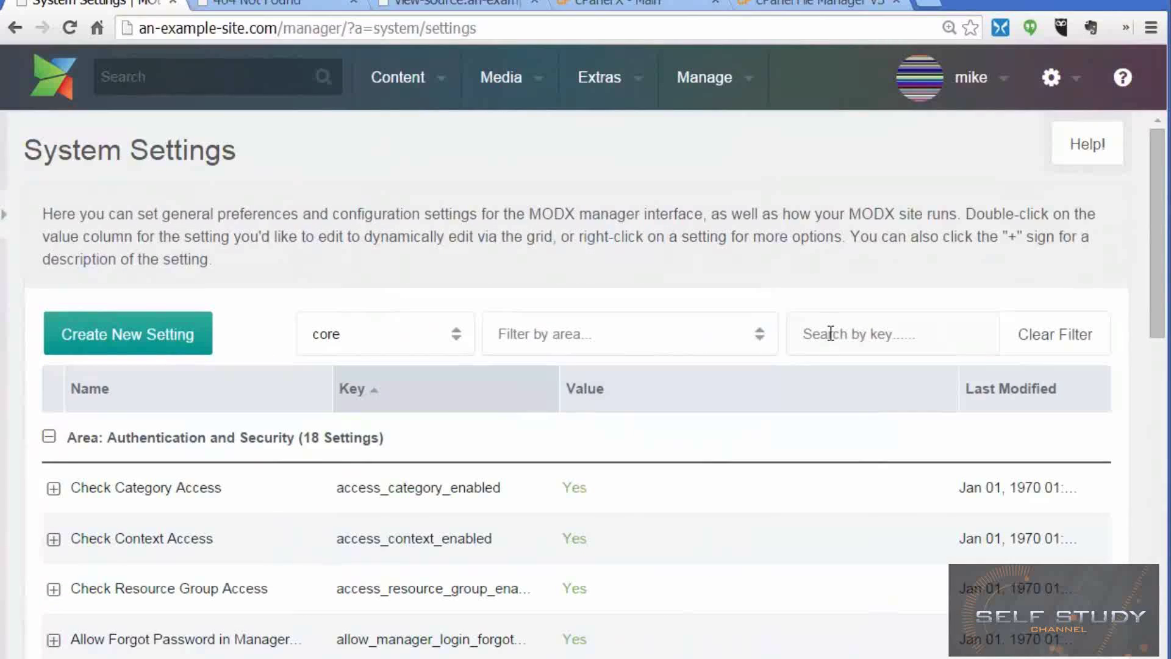
click(759, 334)
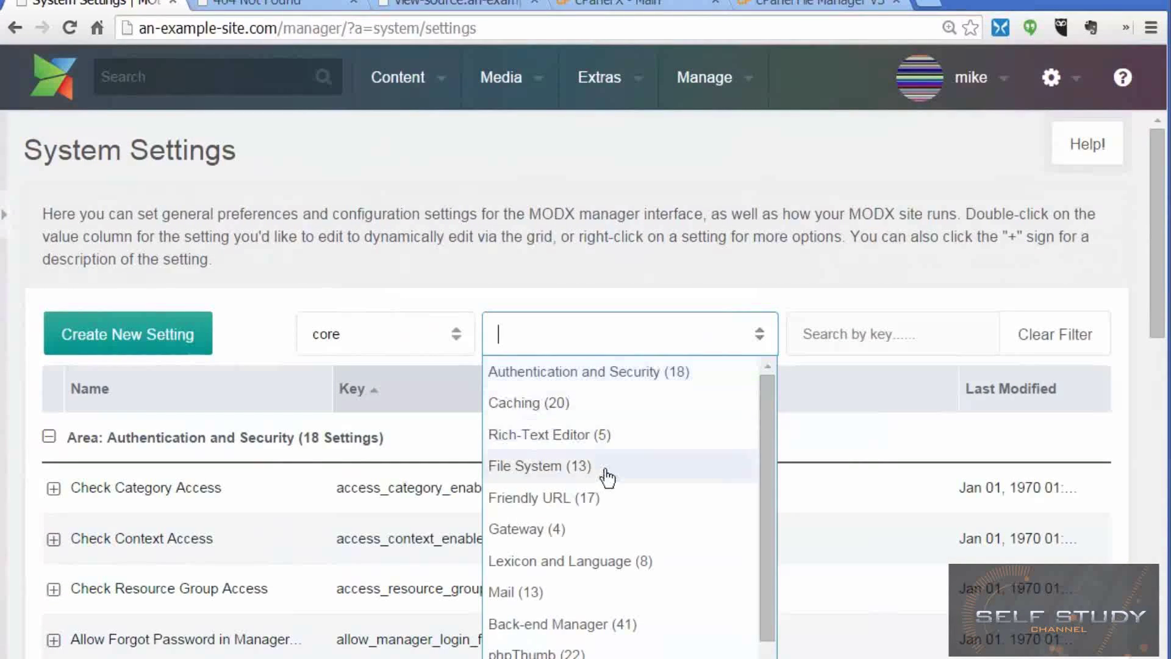
click(520, 506)
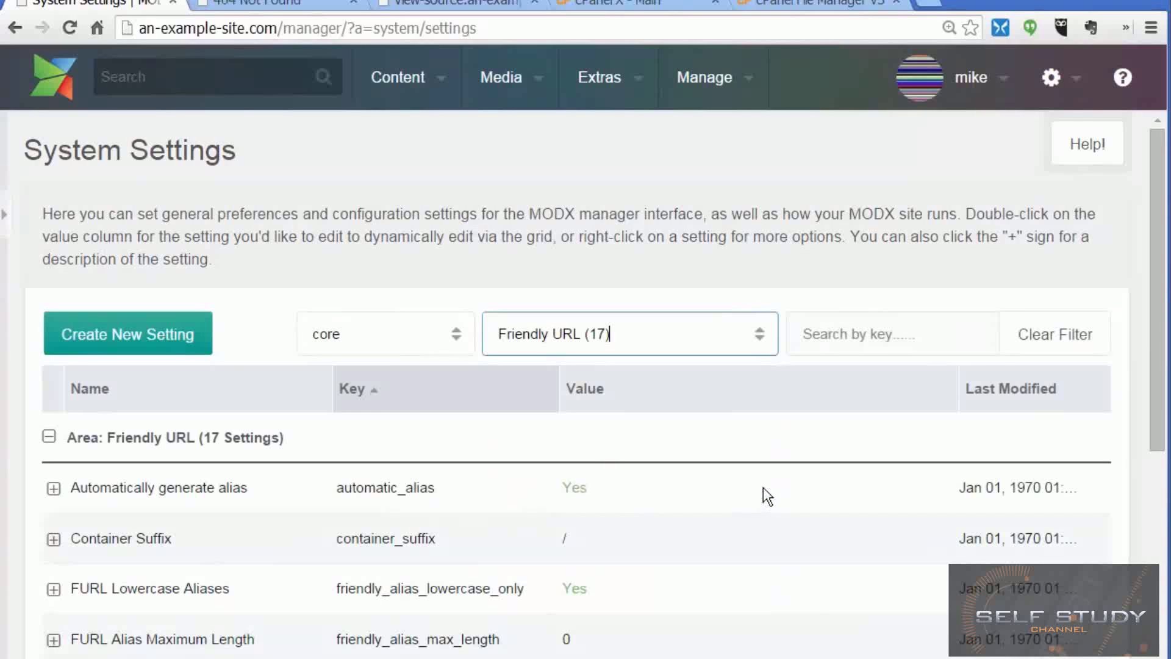
Change the Use Friendly URLs setting from No to Yes.
scroll(763, 487, down, 10)
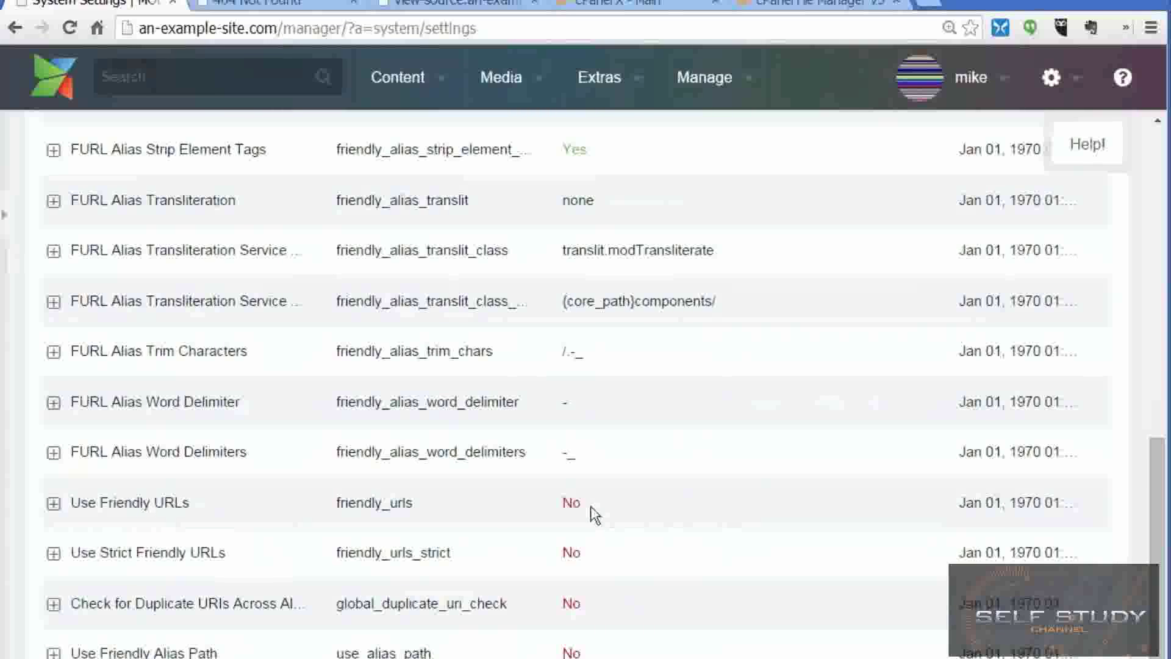
double_click(572, 505)
click(813, 499)
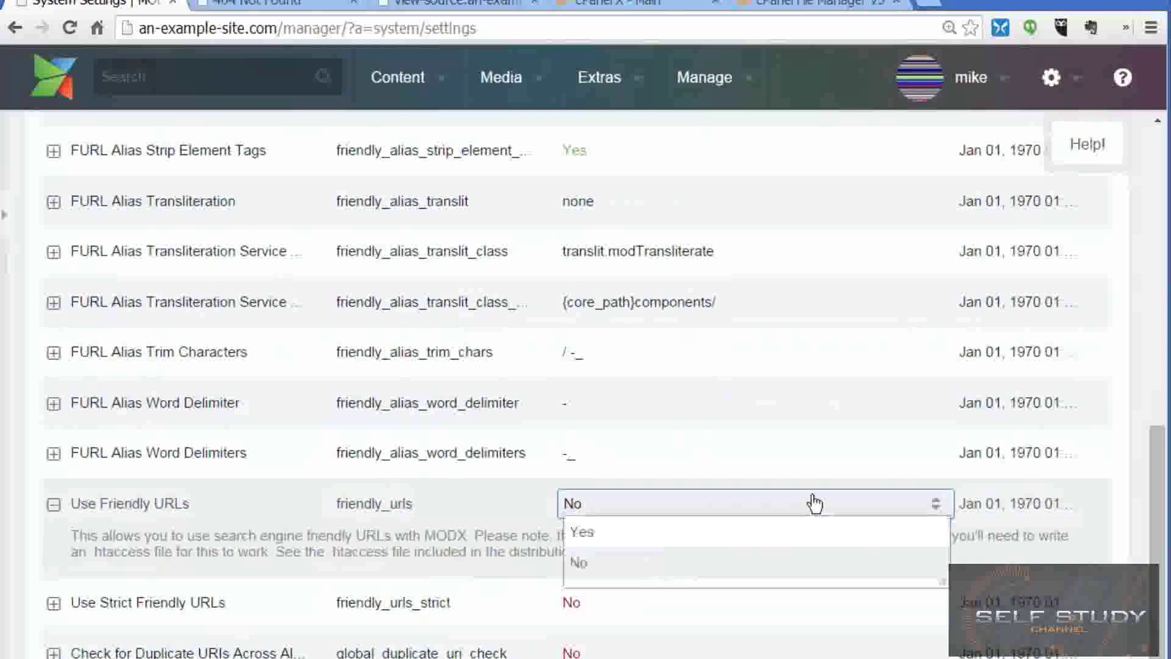
click(774, 534)
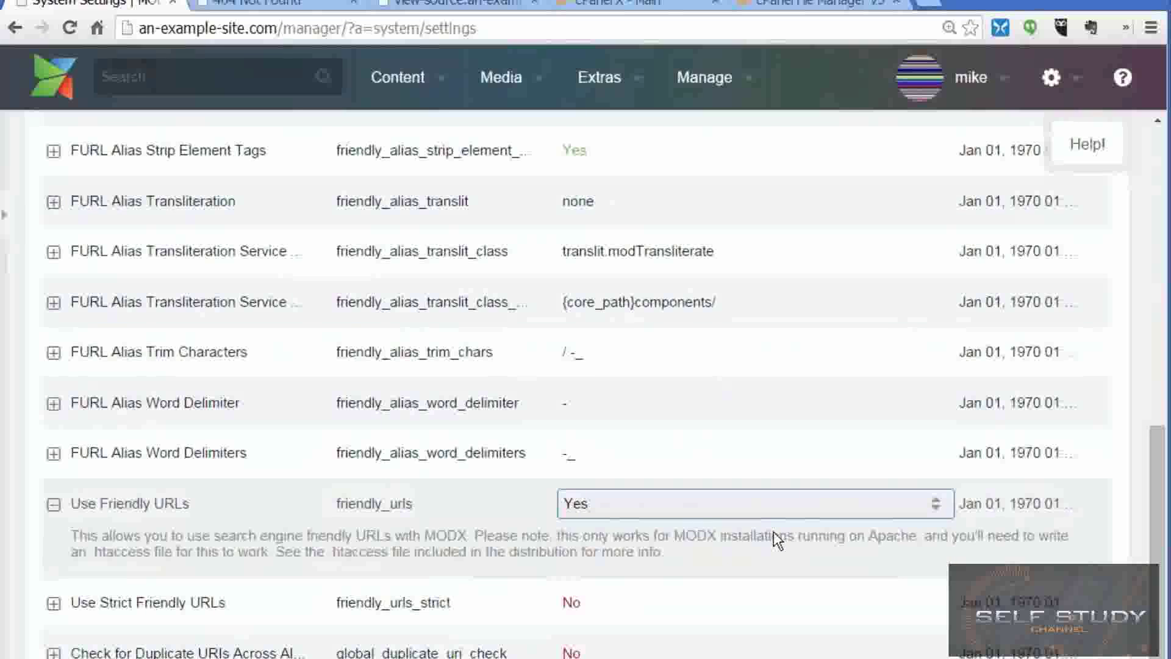
click(811, 612)
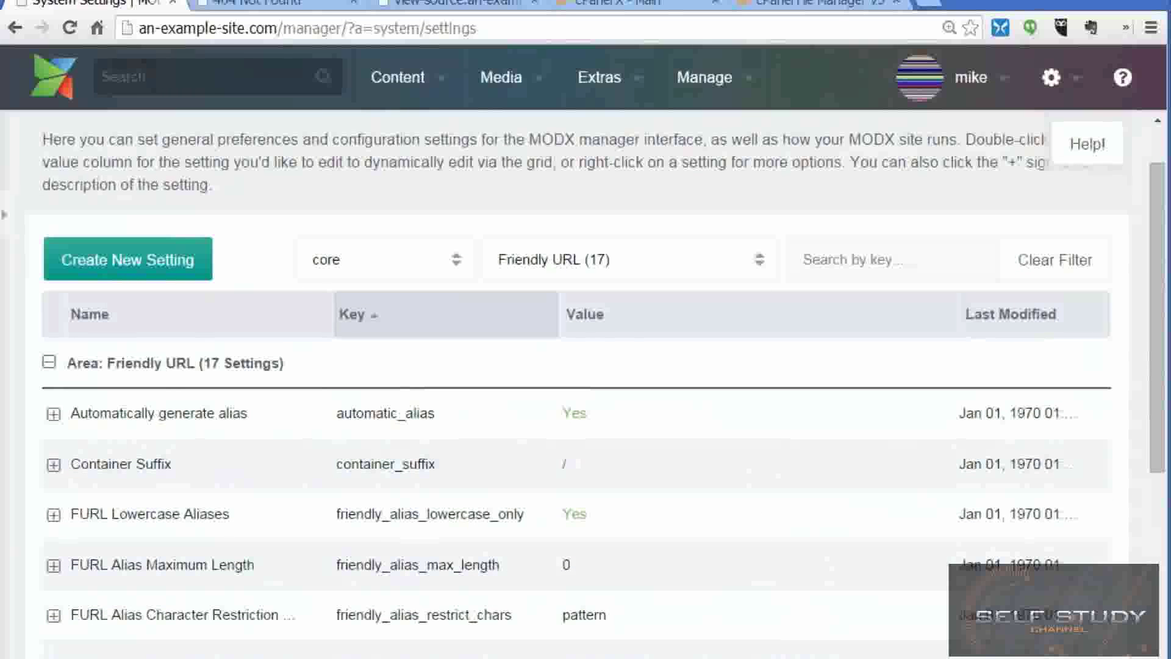
key(alt+Tab)
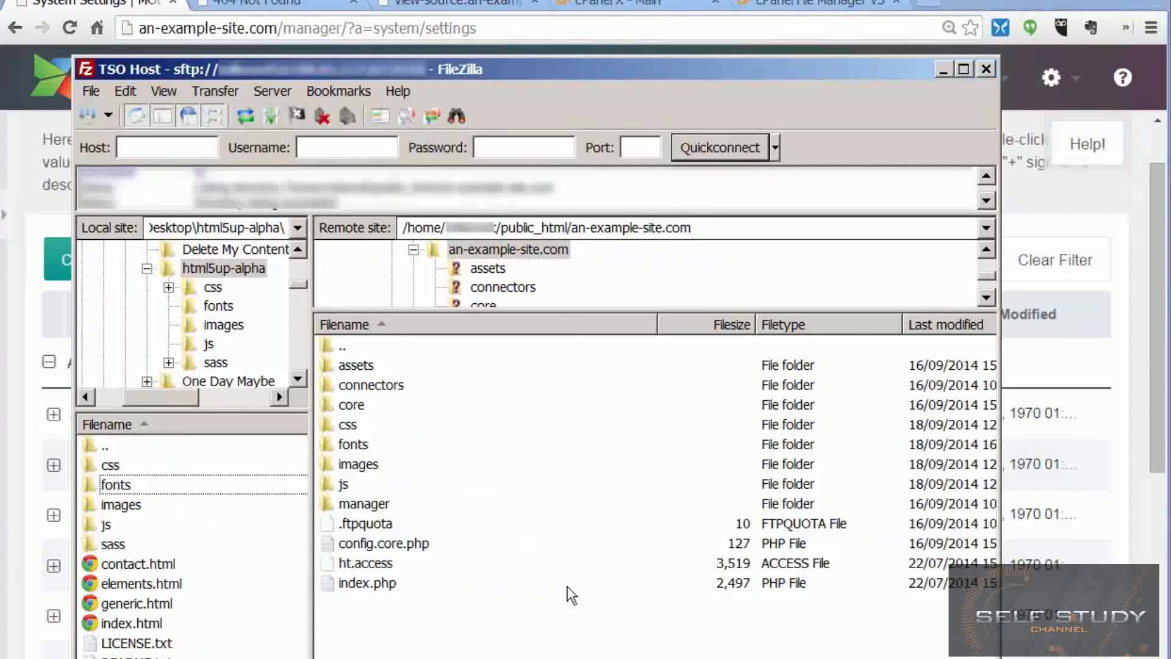
Rename the server's ht.access file to .htaccess and open it with View/Edit.
click(361, 564)
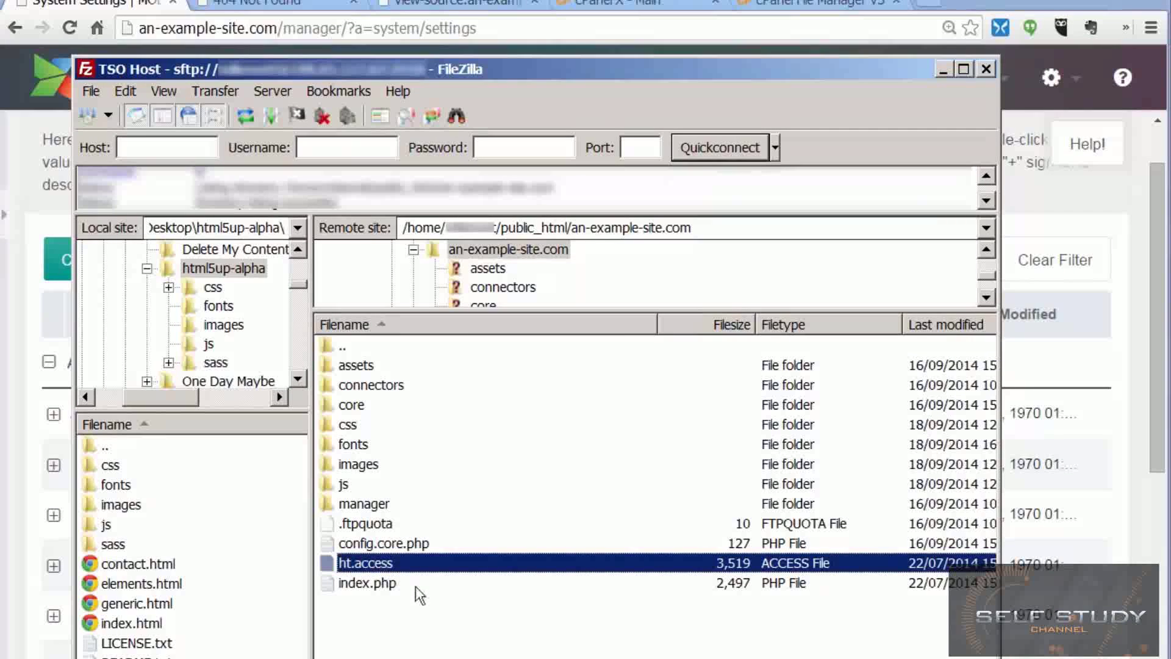
click(356, 566)
click(356, 564)
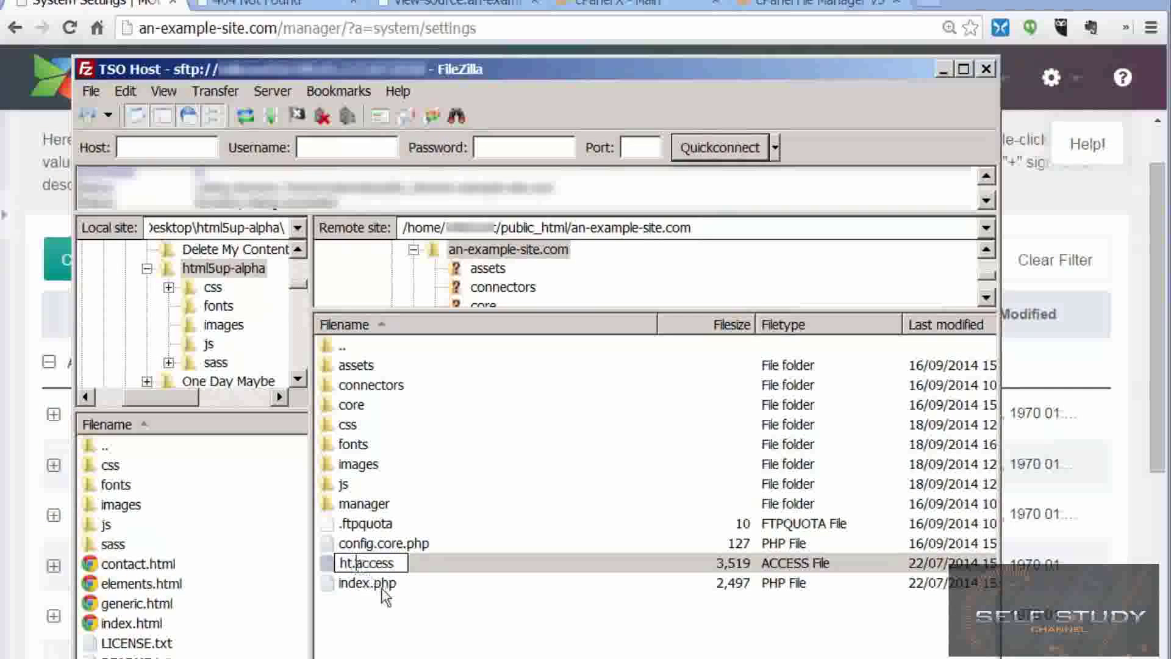
key(Delete)
key(Home)
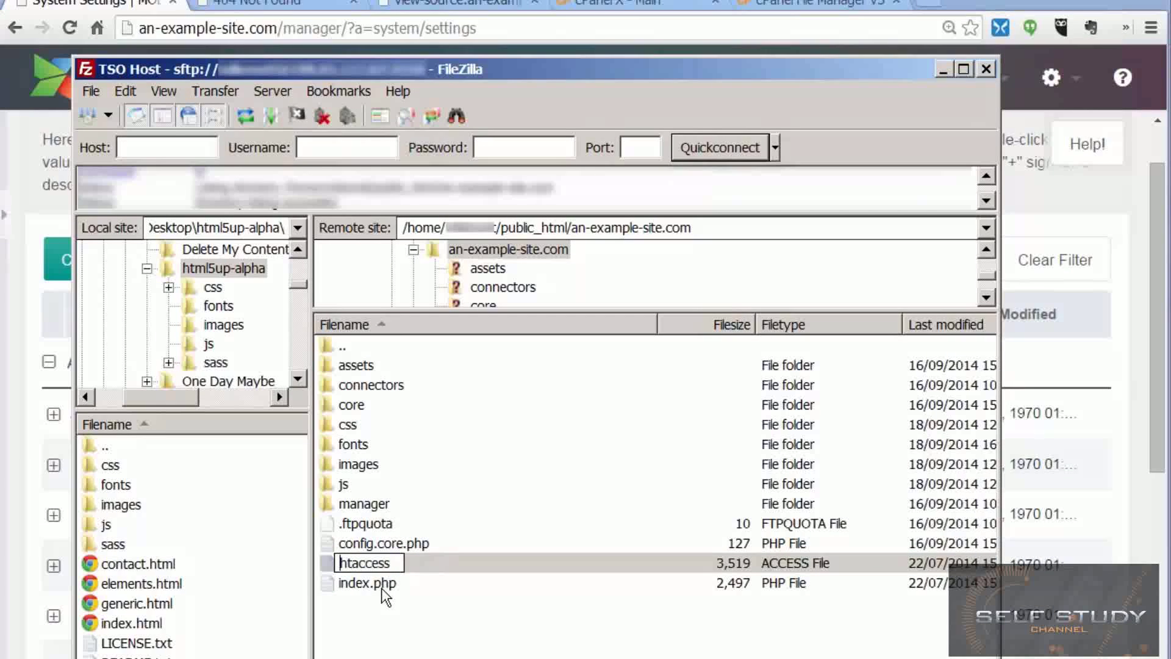
text(.)
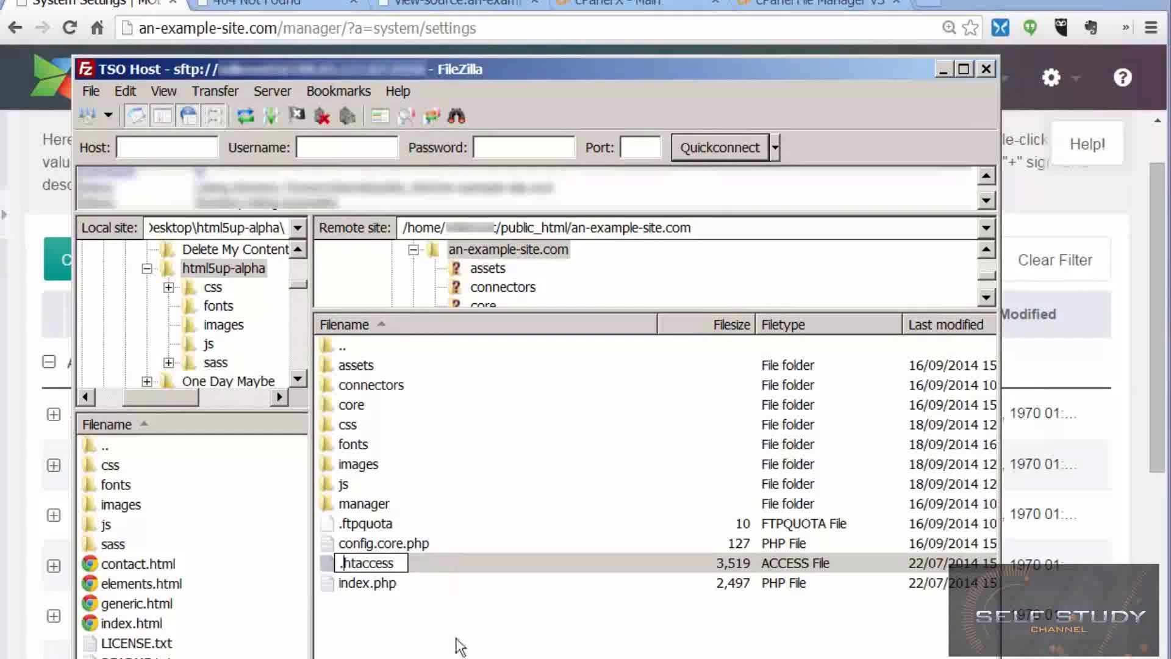
key(Return)
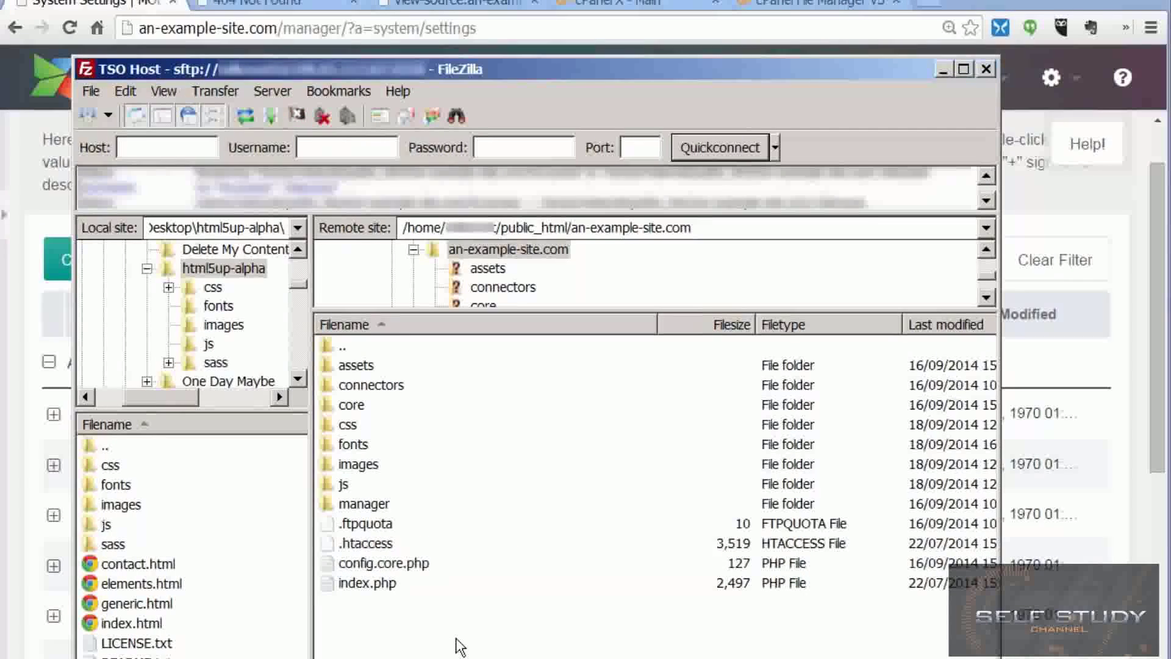
right_click(361, 543)
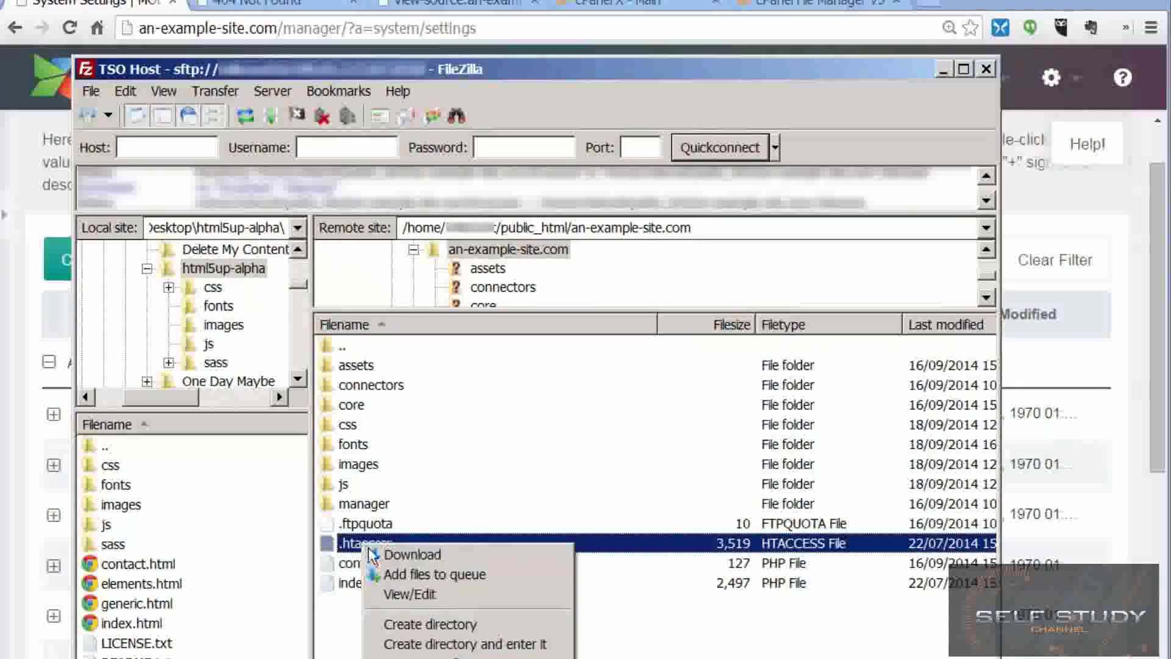
click(417, 596)
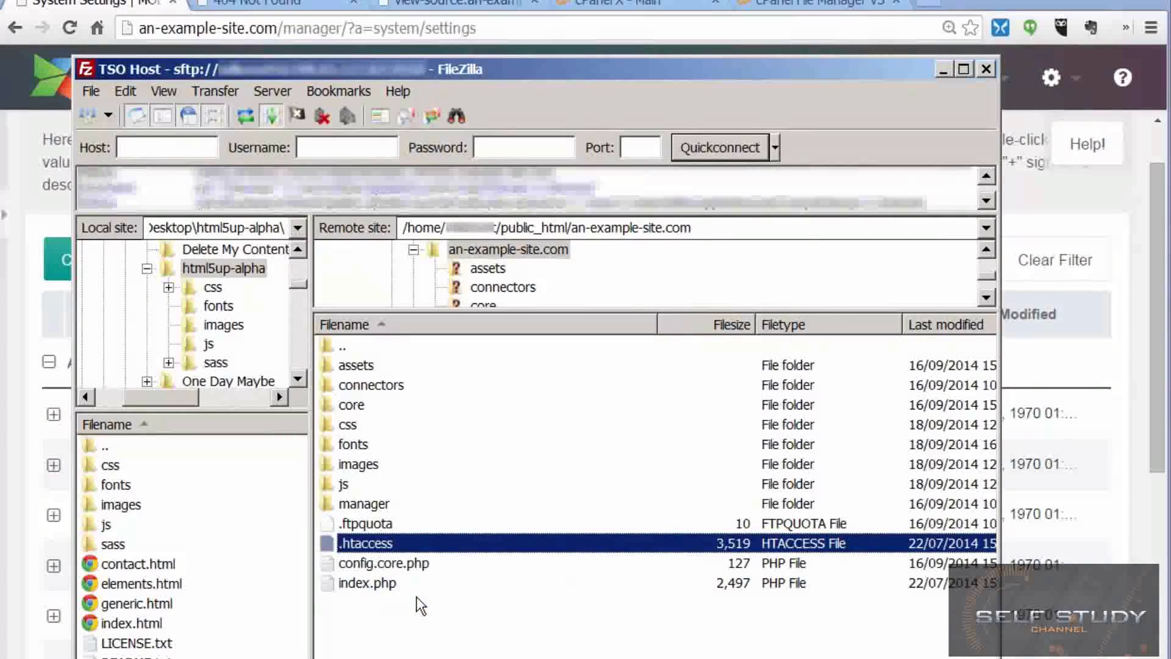
scroll(221, 492, down, 1)
scroll(221, 492, down, 3)
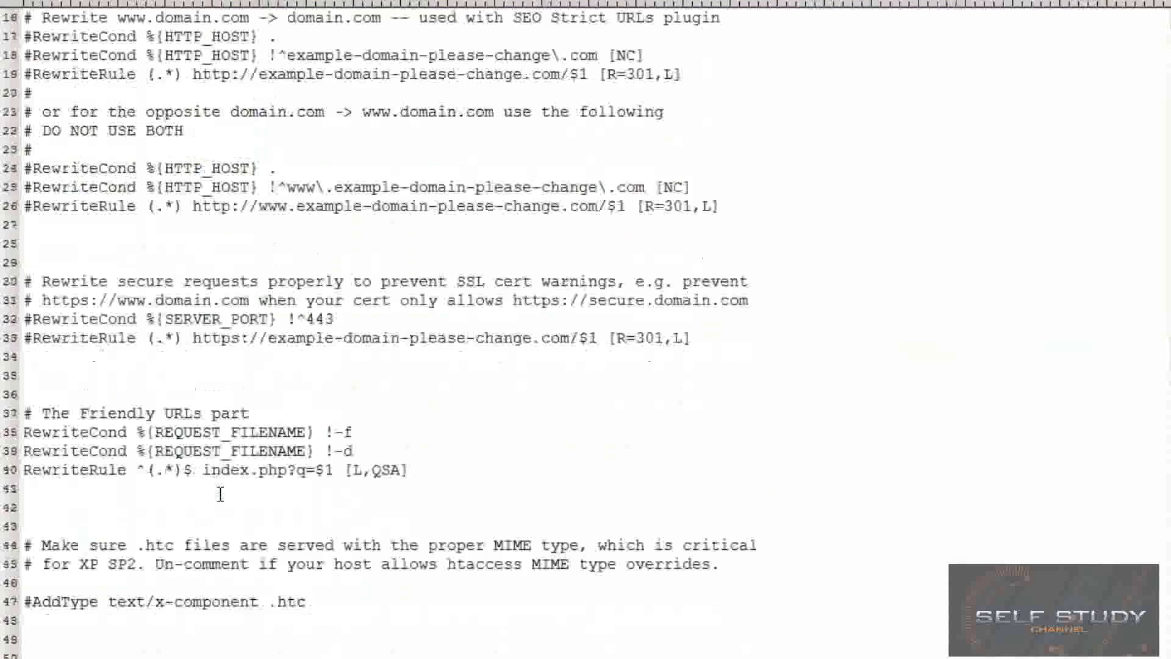
scroll(219, 562, down, 1)
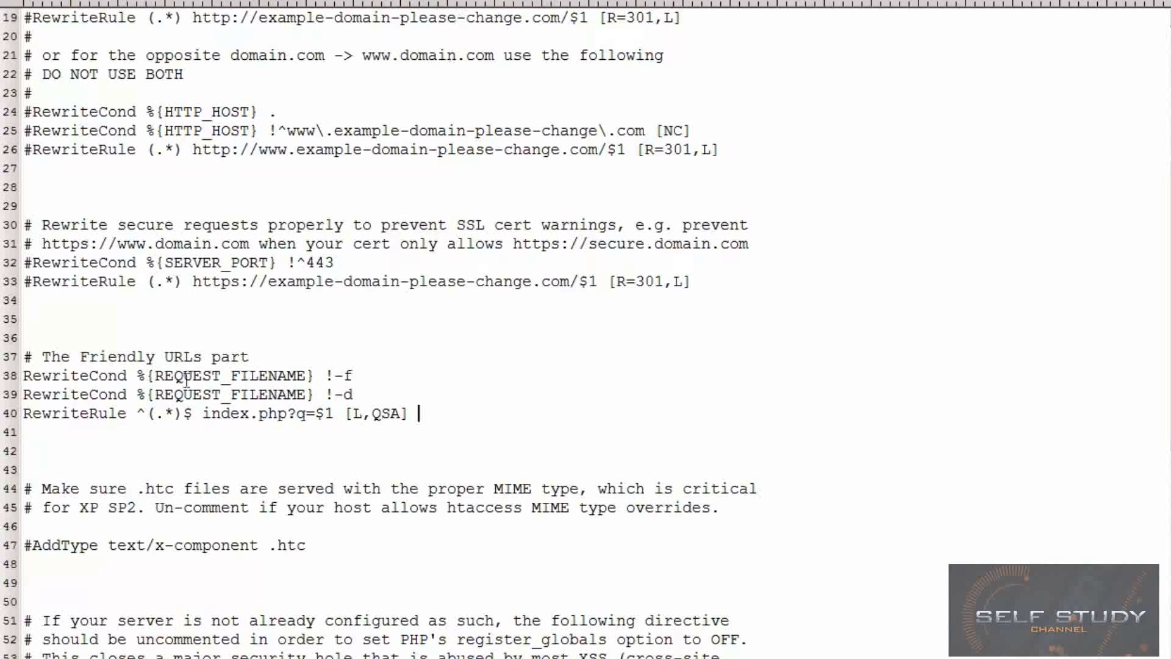
click(24, 376)
text(#)
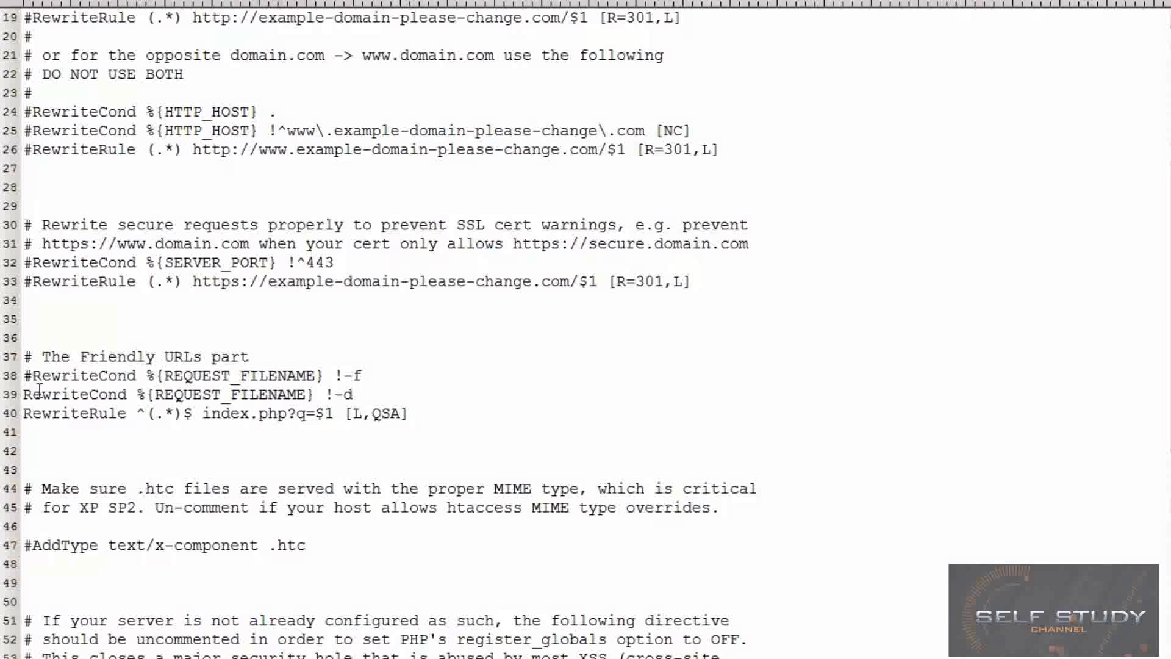
key(BackSpace)
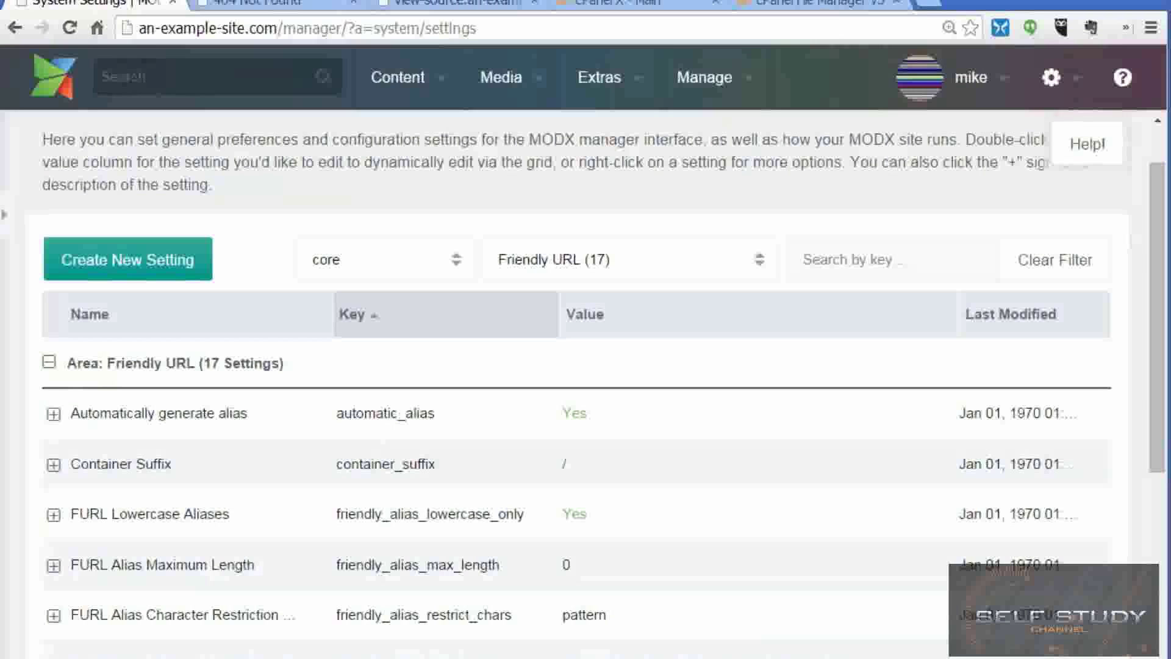
Expand the resource tree, view Generic, and highlight generic.html in the live address.
click(5, 214)
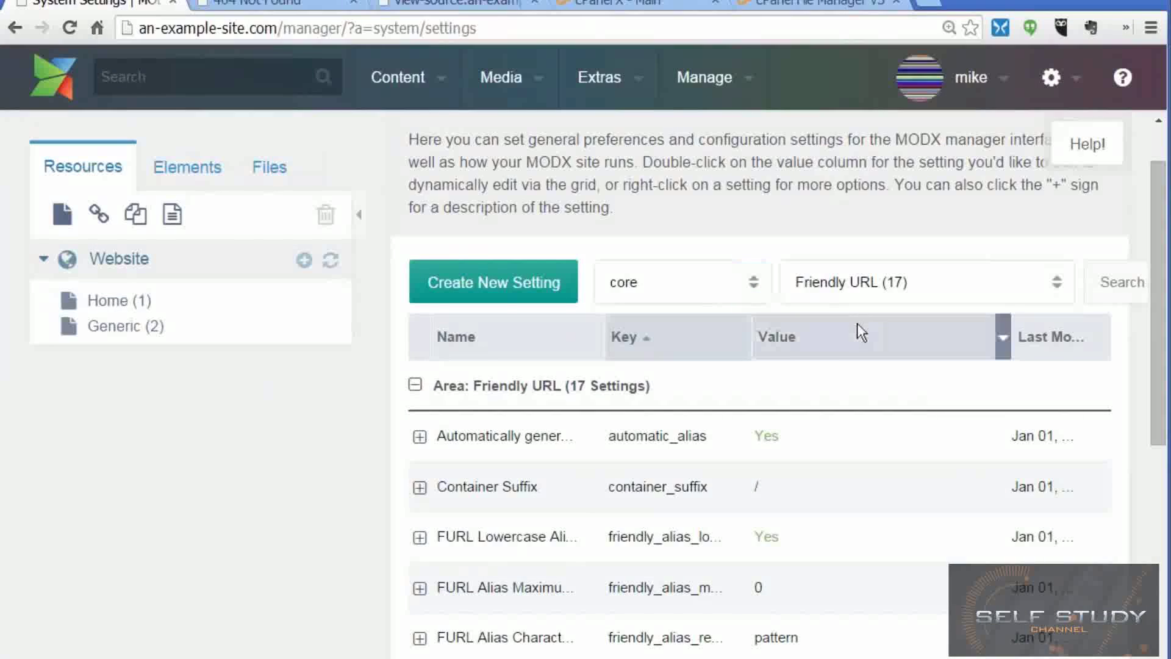
click(137, 328)
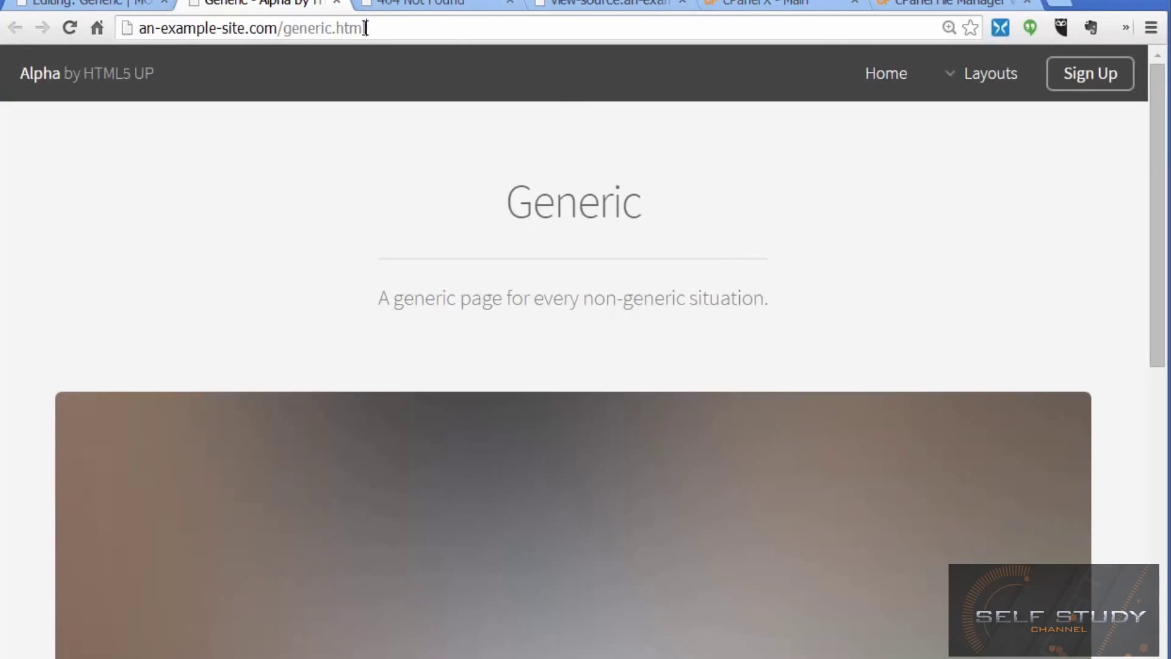
drag(366, 28, 287, 31)
Check that the Generic page address reads an-example-site.com/generic.html, then return to the Elements resource.
click(419, 27)
drag(381, 28, 110, 28)
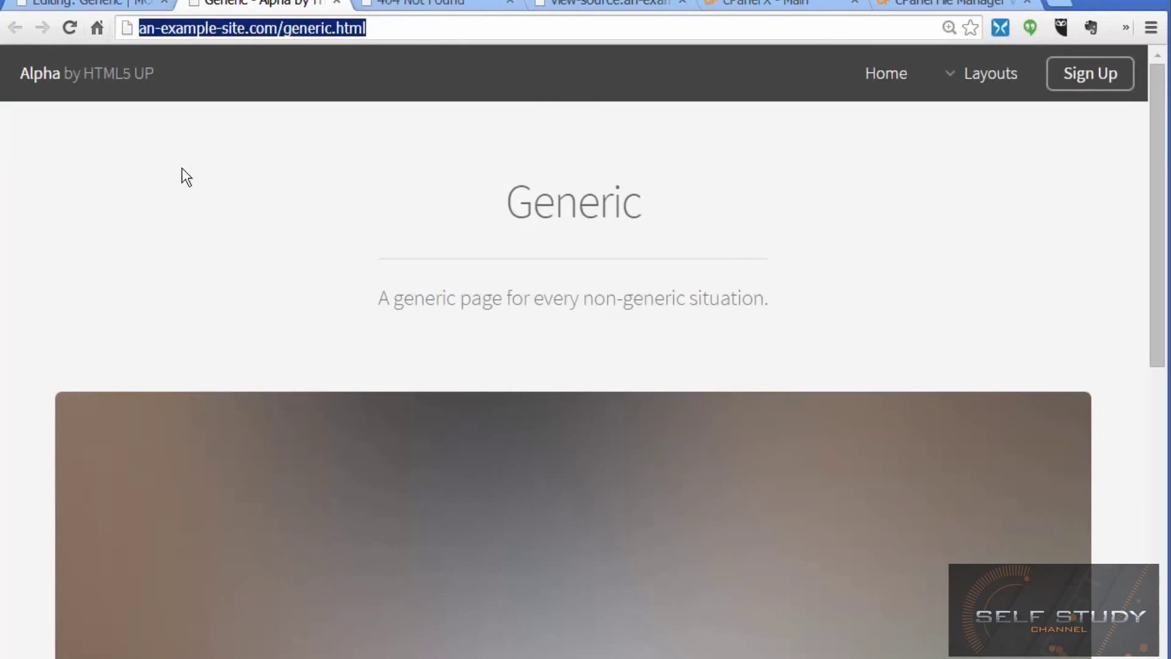
click(262, 239)
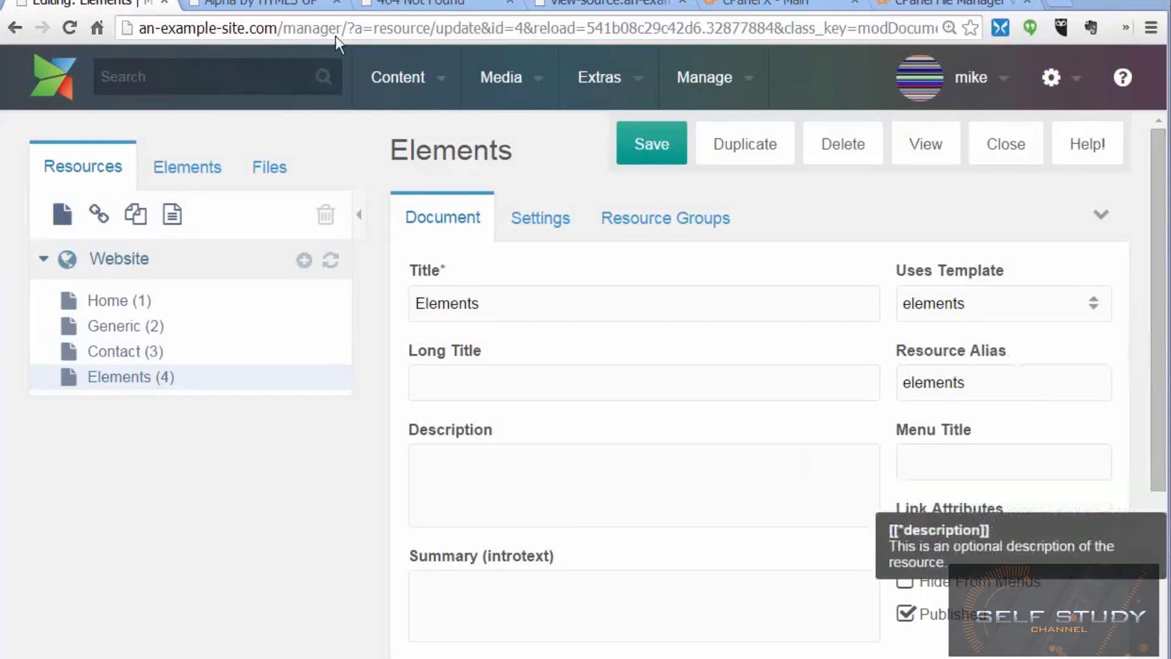
On the Alpha site, open the Contact page from Layouts and verify it loads at contact.html.
click(262, 6)
mouse_move(988, 84)
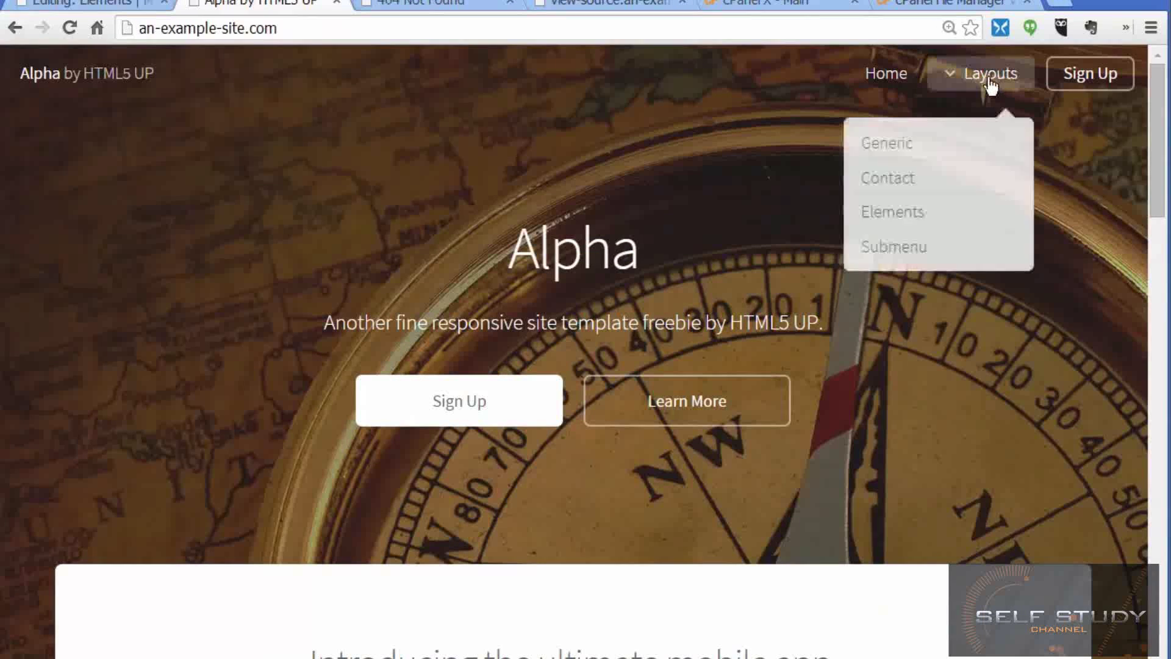
click(898, 176)
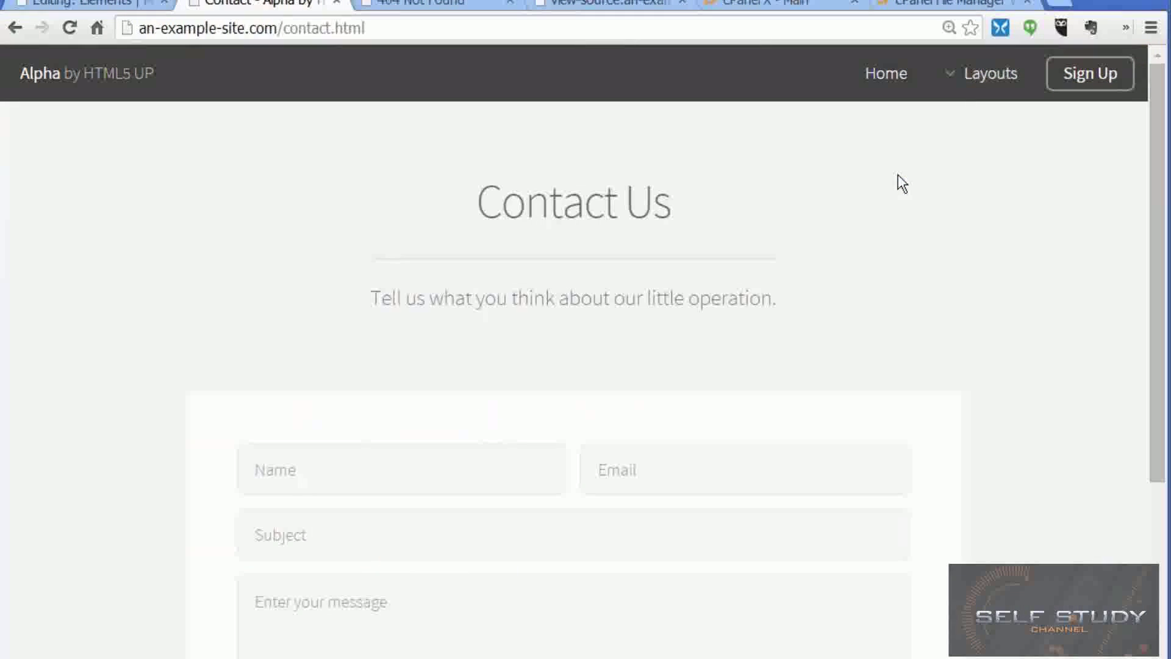
scroll(826, 331, down, 3)
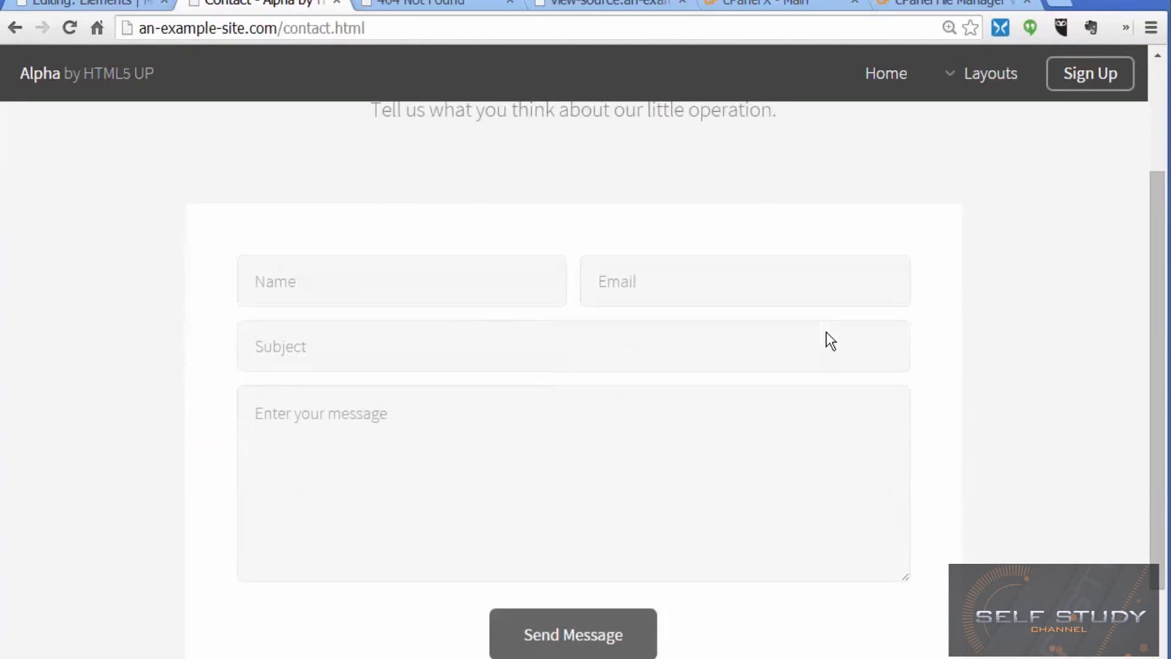
scroll(826, 331, up, 3)
scroll(825, 331, down, 3)
scroll(825, 331, up, 3)
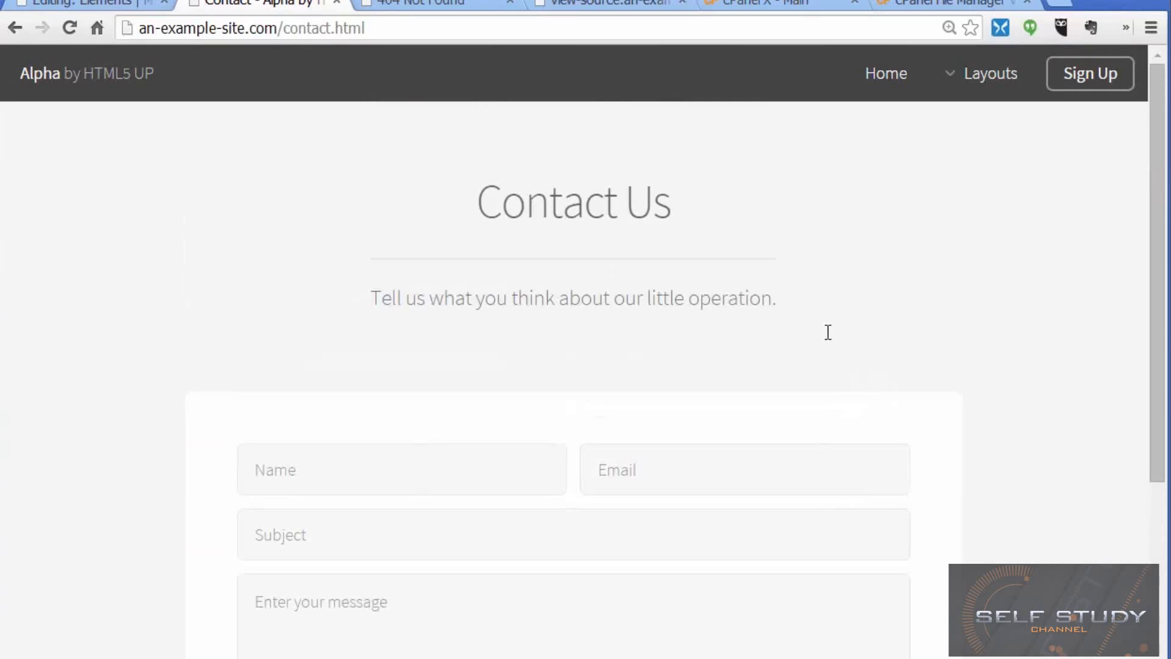
Open the Elements page from Layouts and review it at elements.html.
mouse_move(1001, 79)
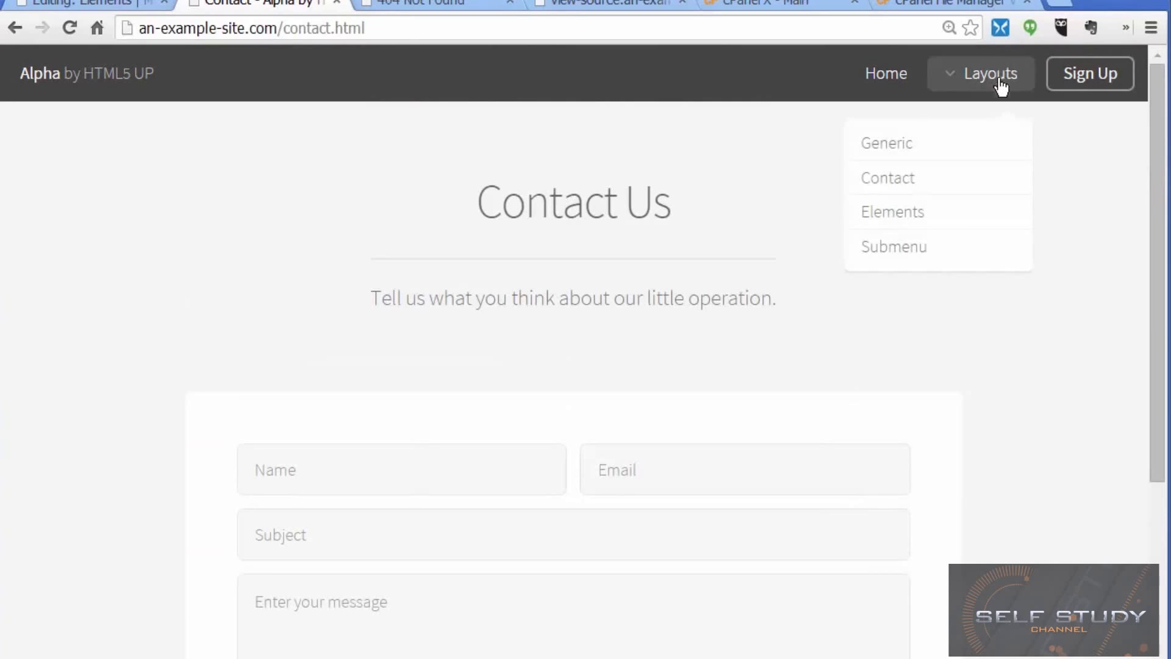
click(966, 215)
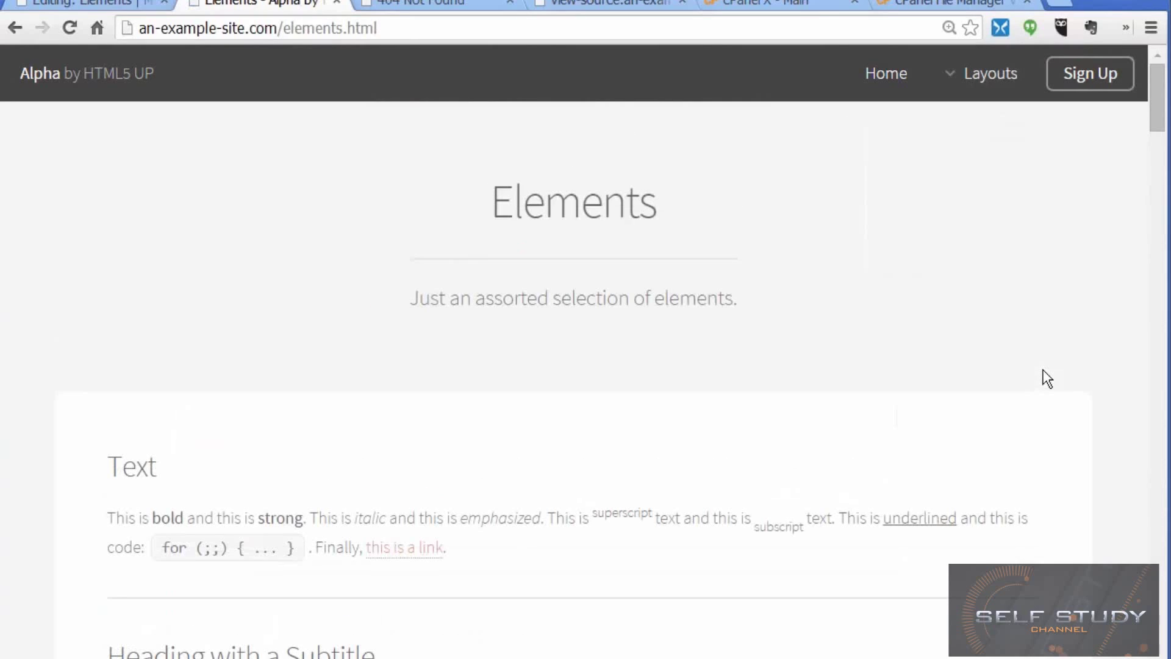
scroll(994, 342, down, 18)
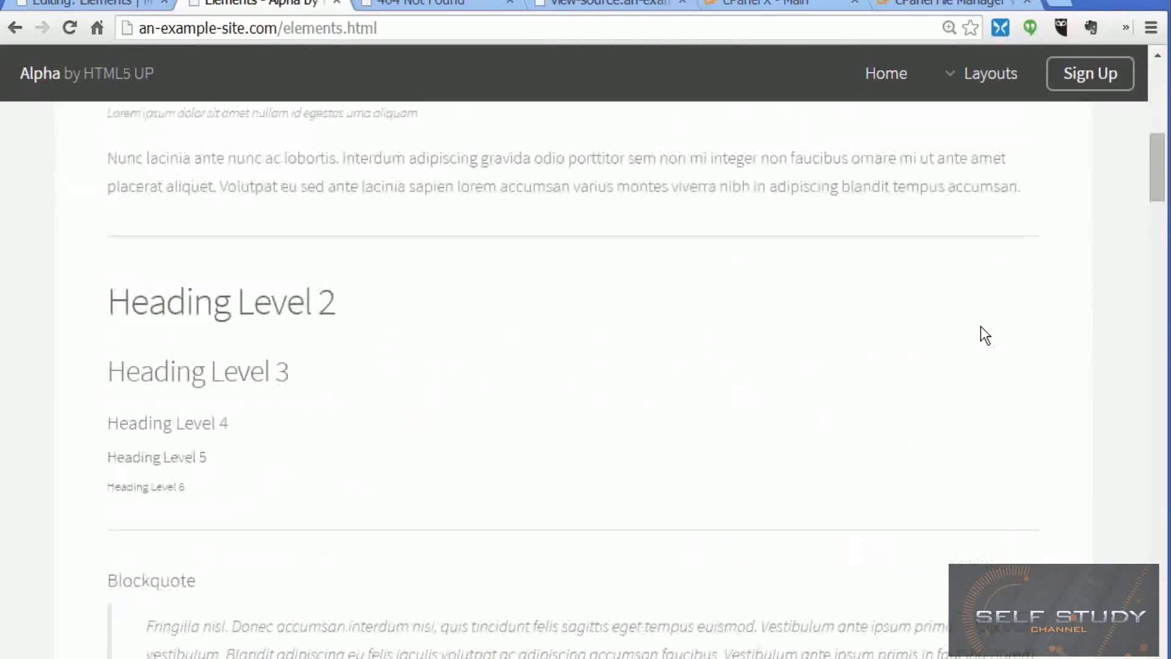
scroll(985, 334, down, 12)
scroll(985, 335, up, 12)
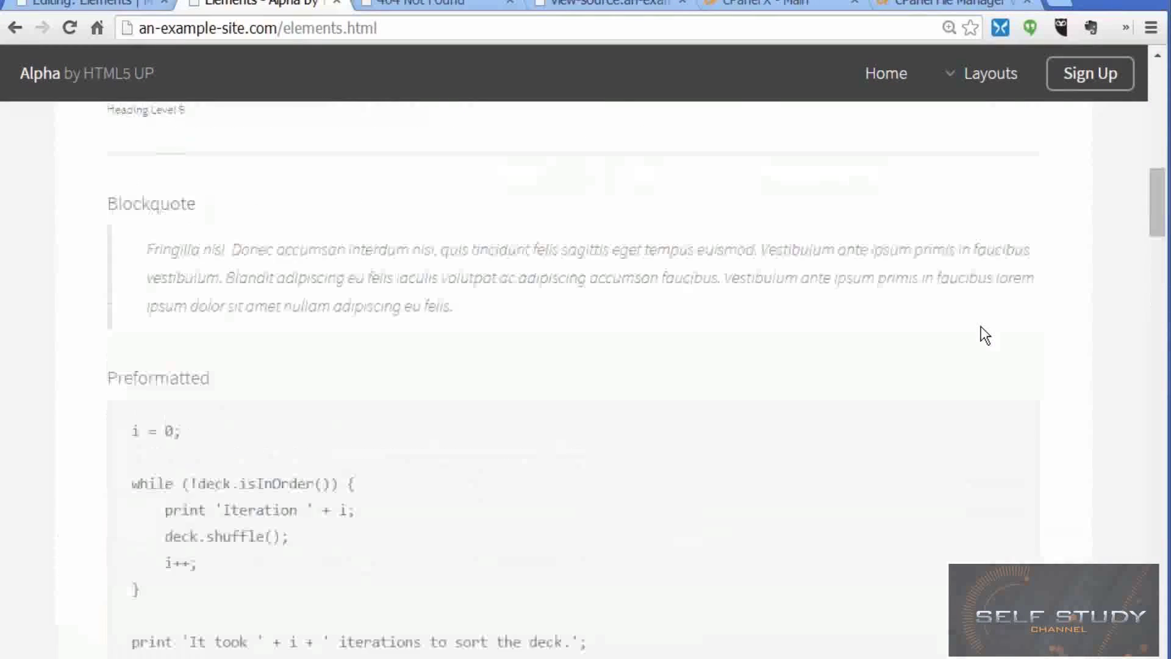
scroll(984, 334, down, 5)
scroll(982, 329, up, 20)
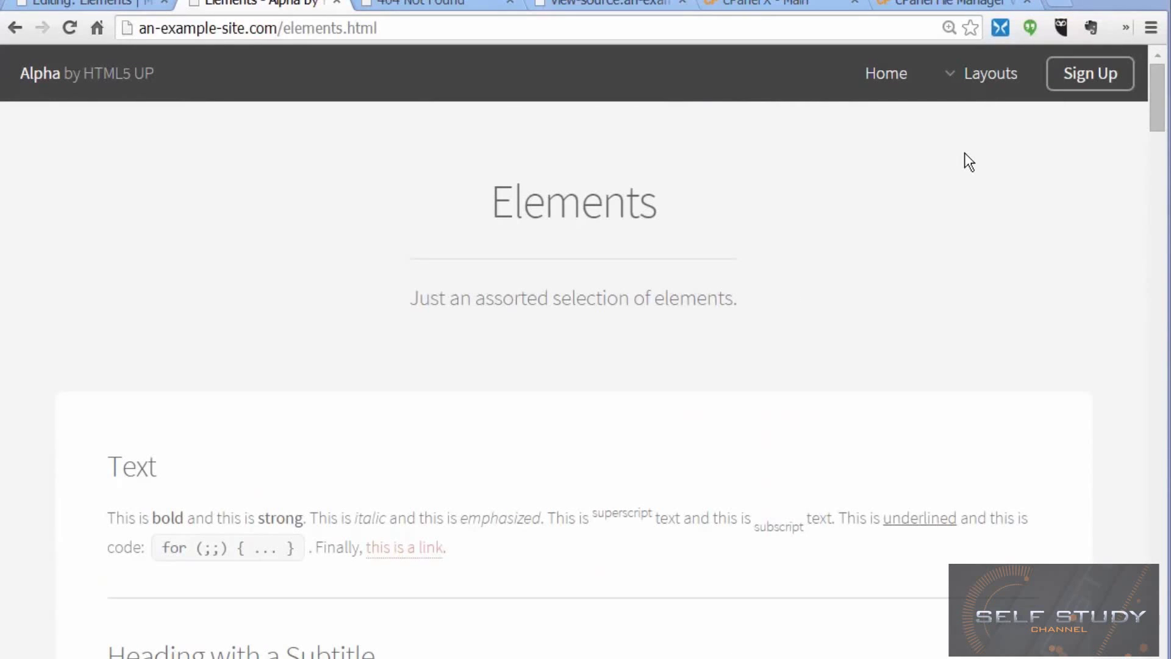
mouse_move(983, 82)
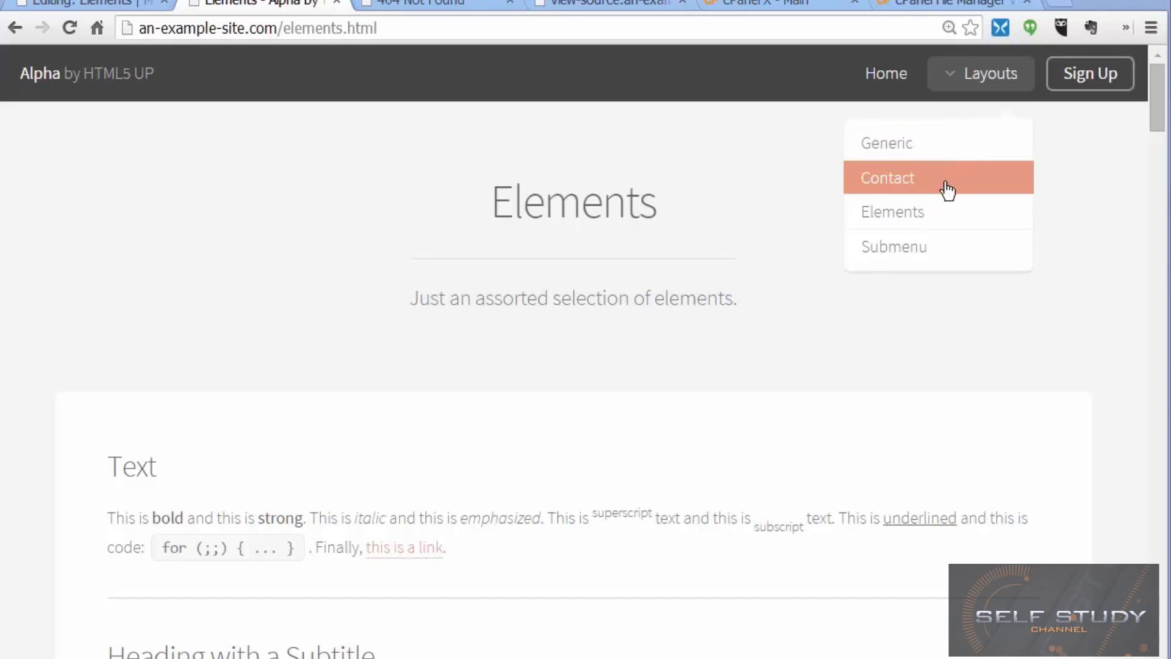
click(91, 4)
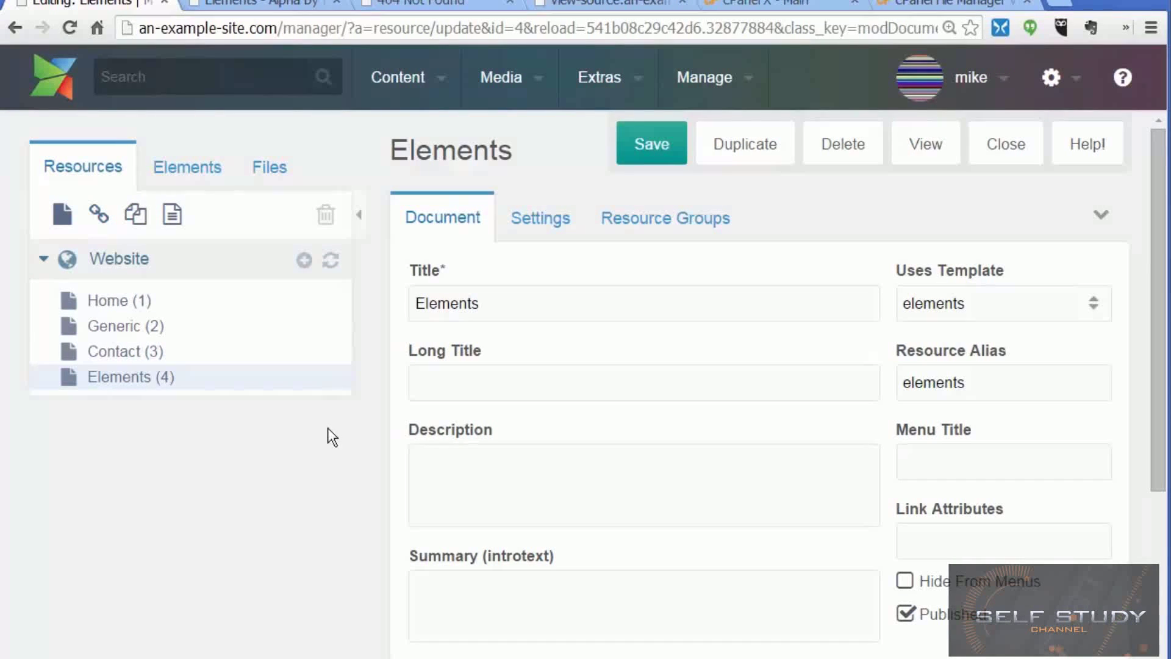
click(256, 6)
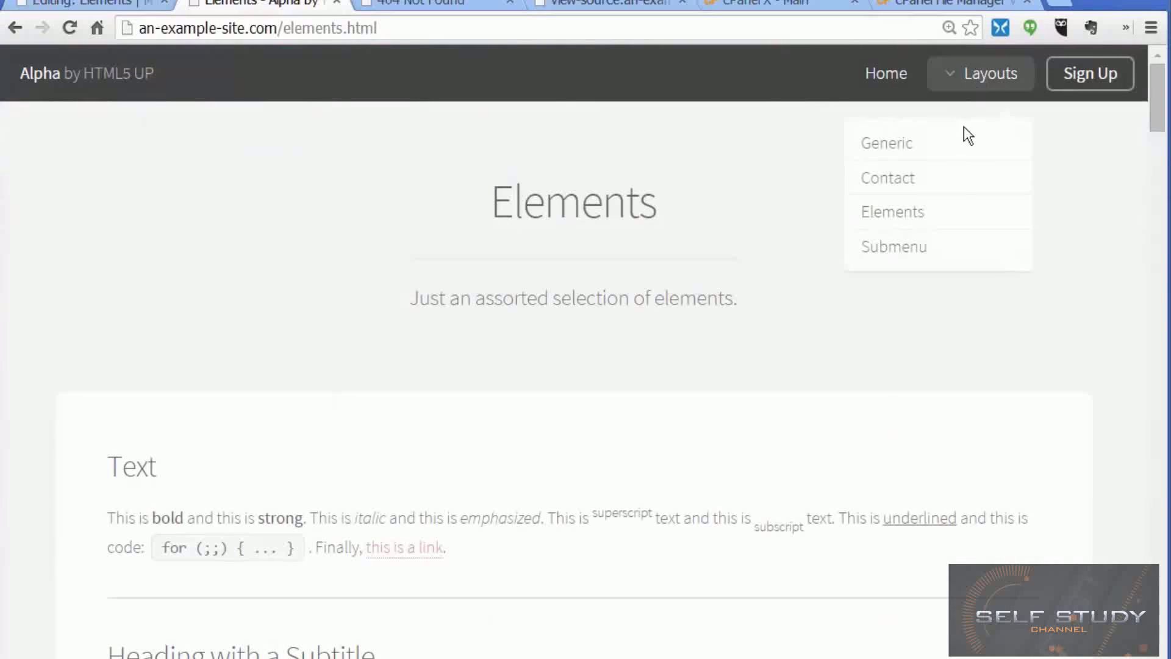